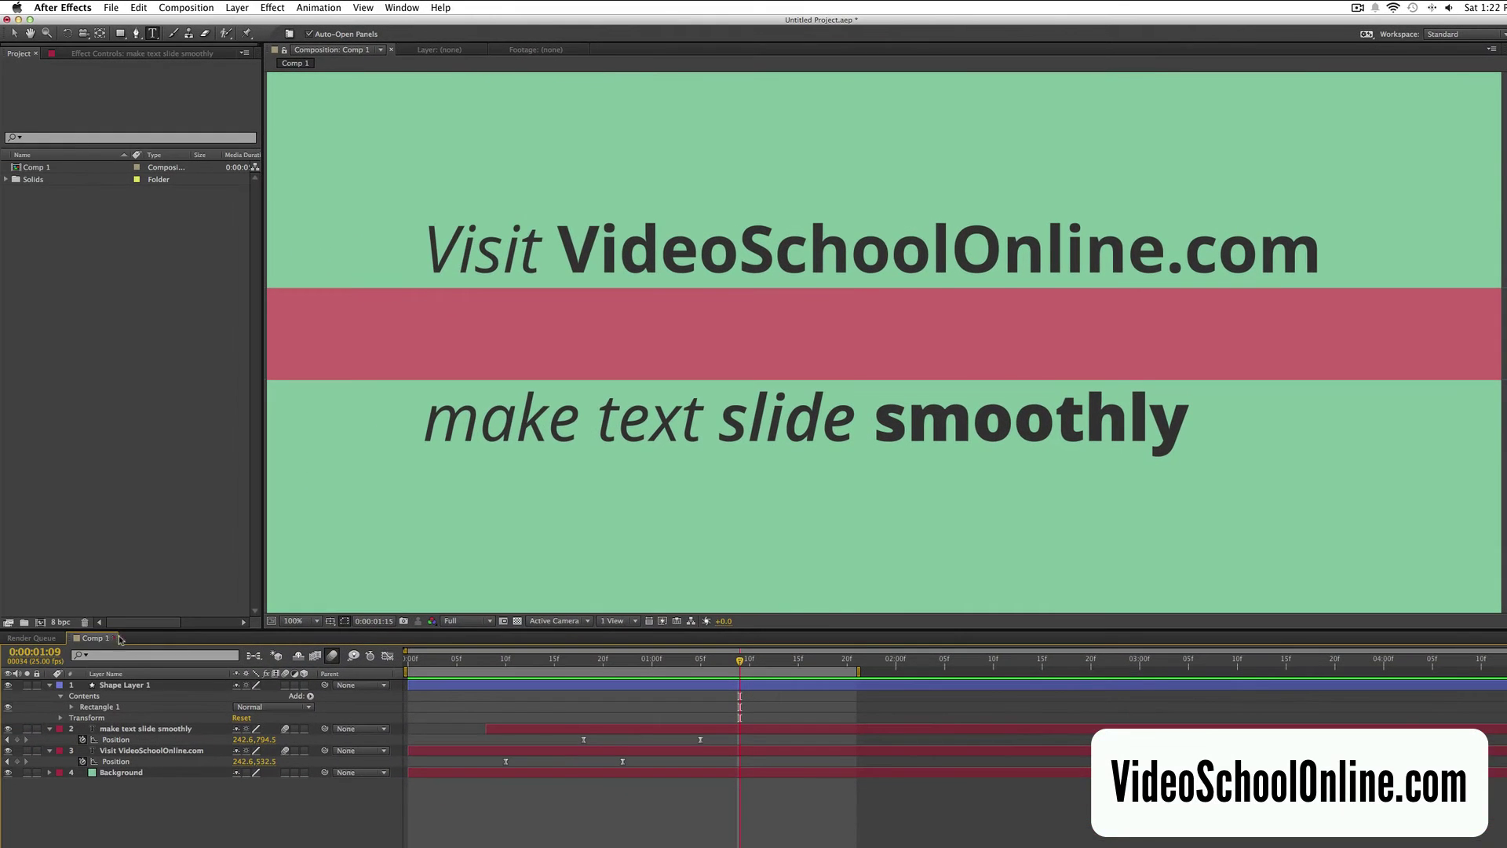
- Create Comp 2 at 1920×1080 and add a locked green-turquoise solid as its full-frame background
left_click(40, 623)
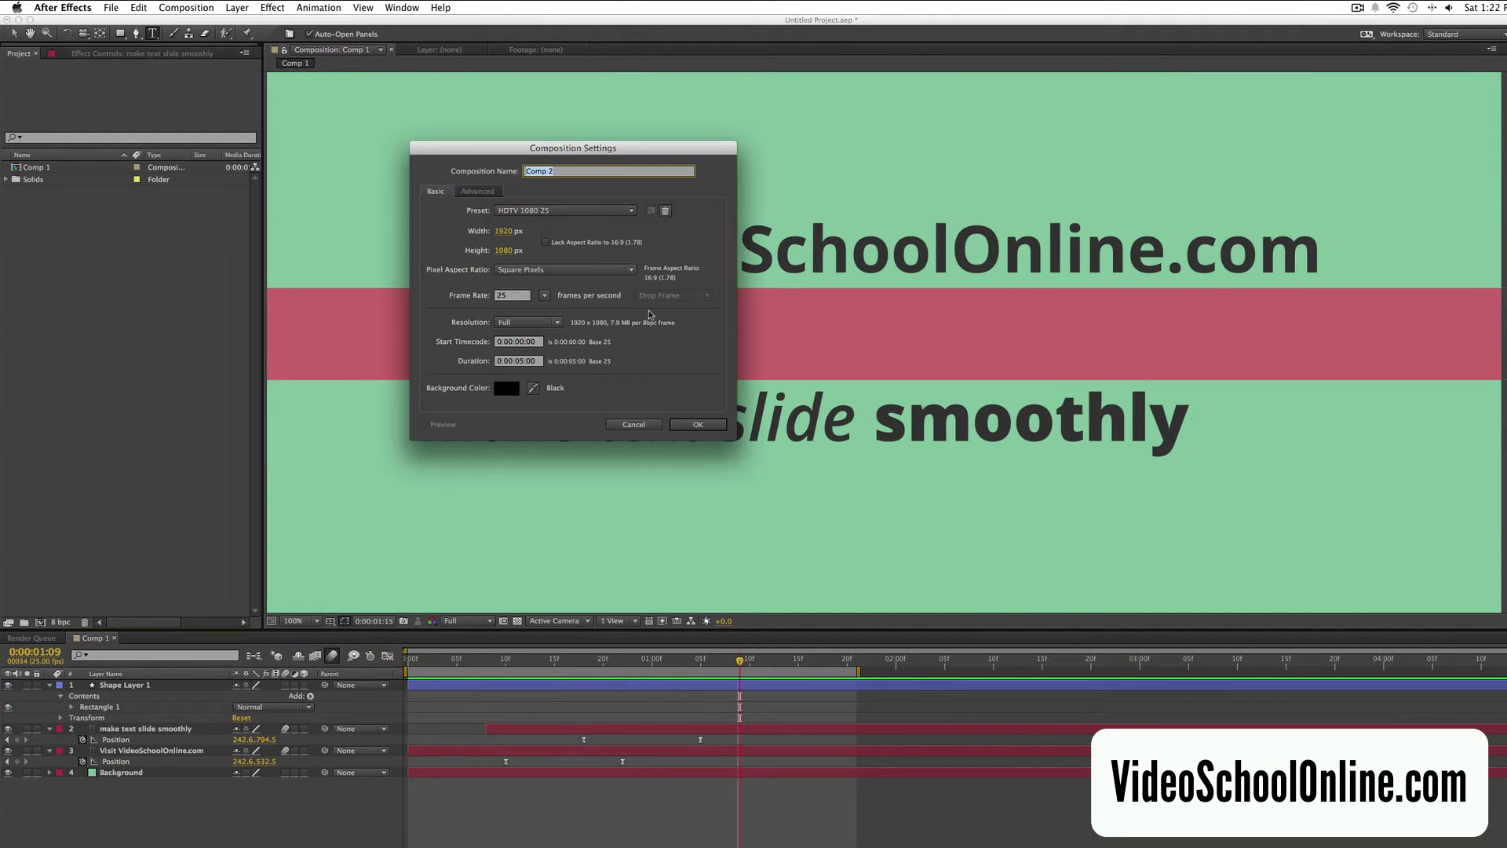
left_click(698, 425)
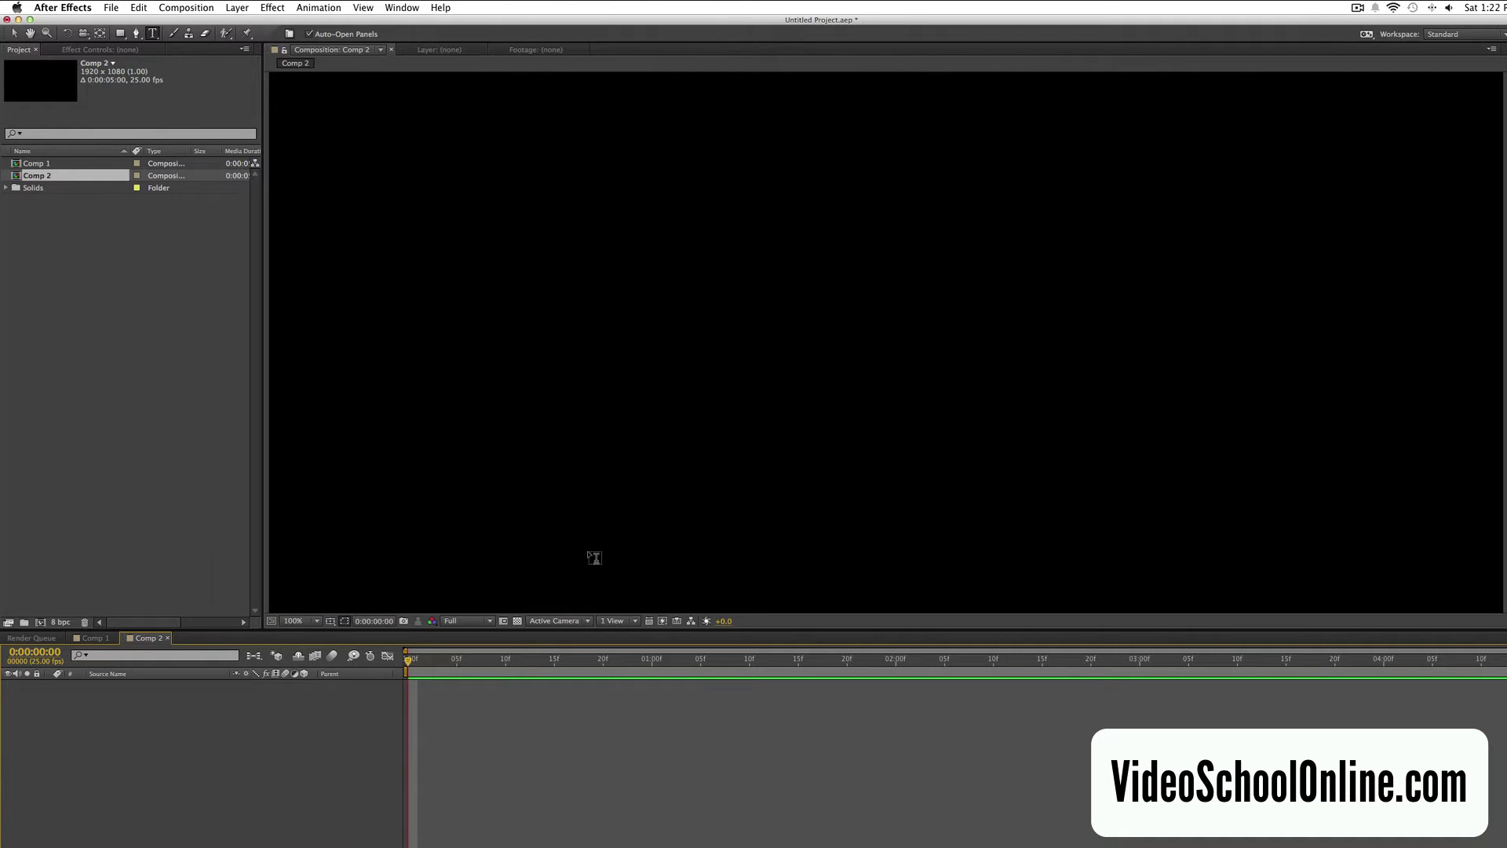
key("super+y")
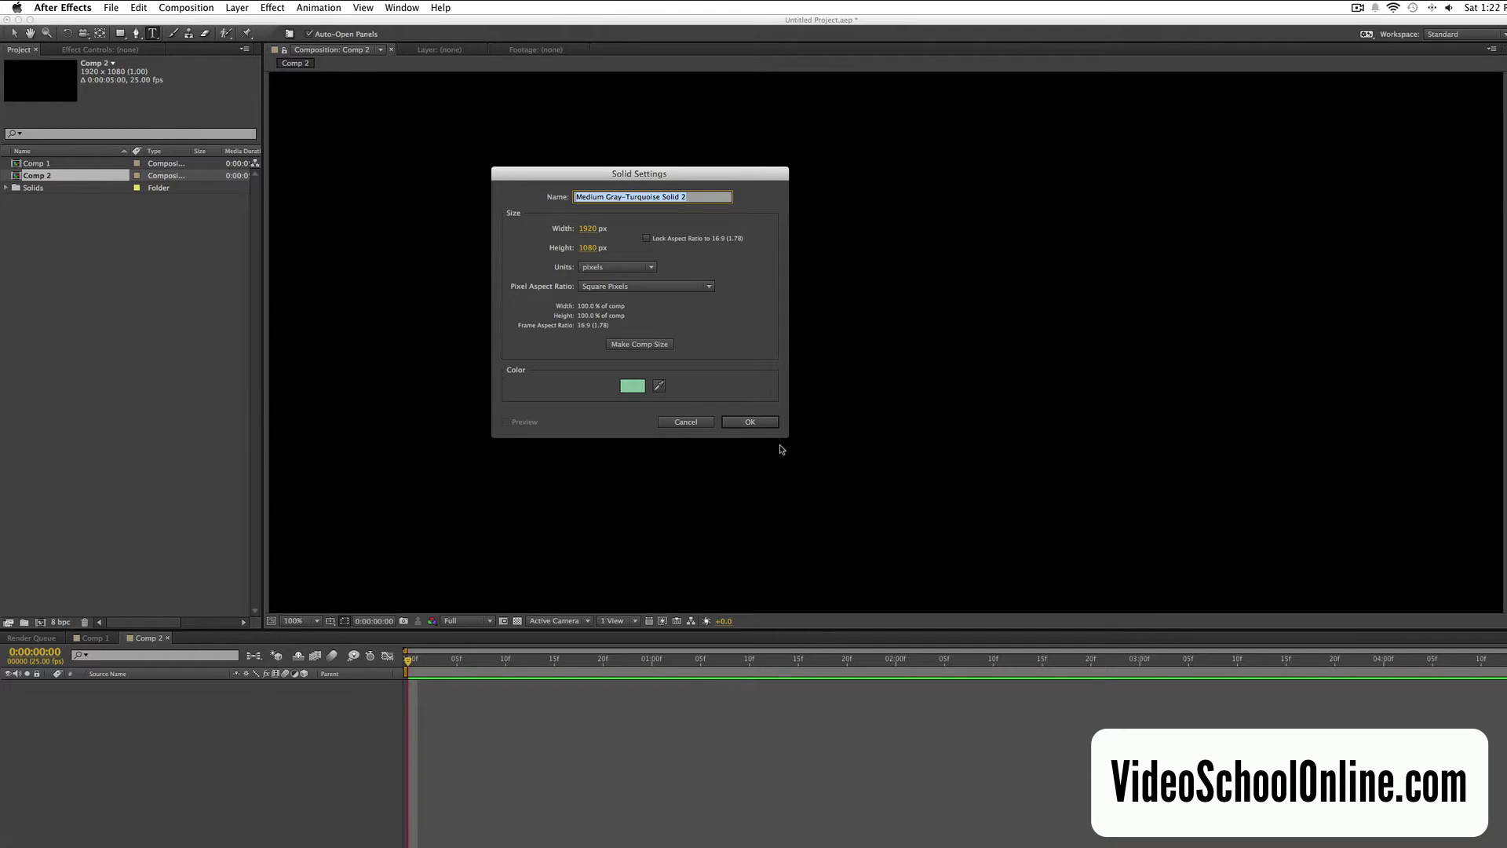
left_click(749, 423)
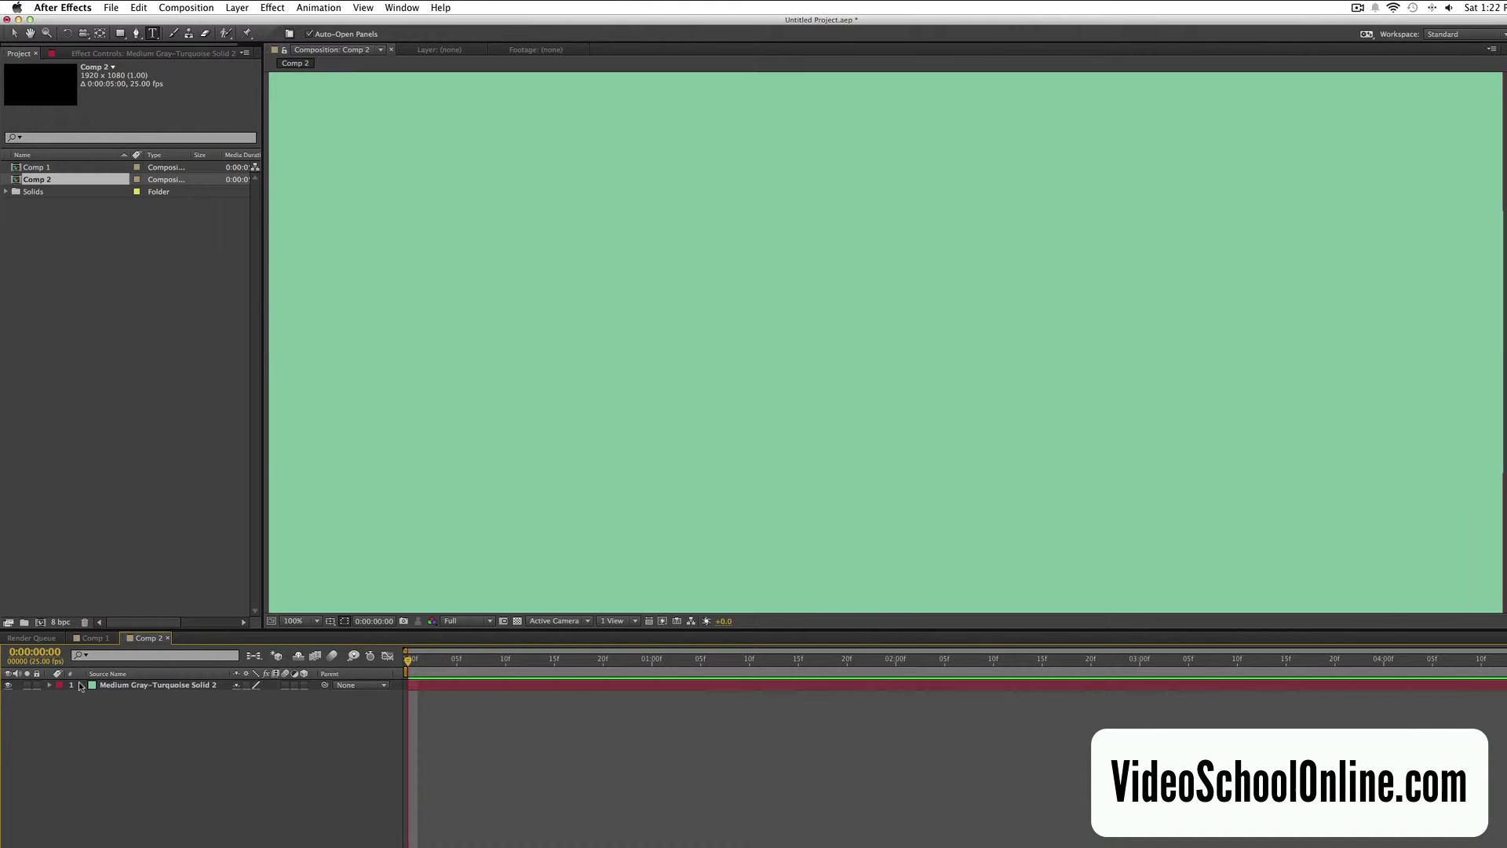
left_click(37, 686)
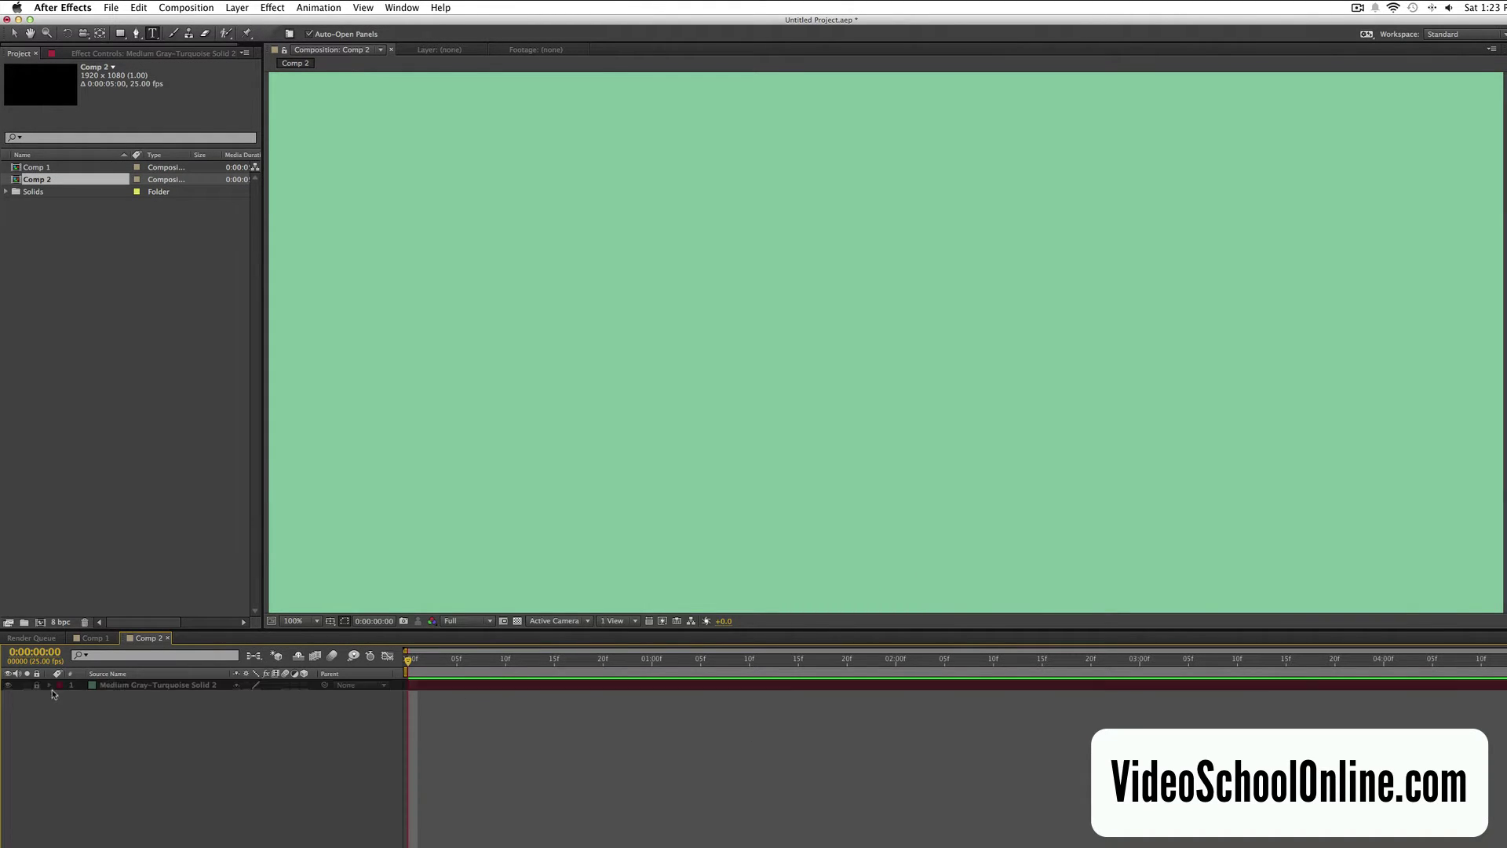
- With the comp fit in the viewer, draw a red rectangle band across the frame
left_click(120, 33)
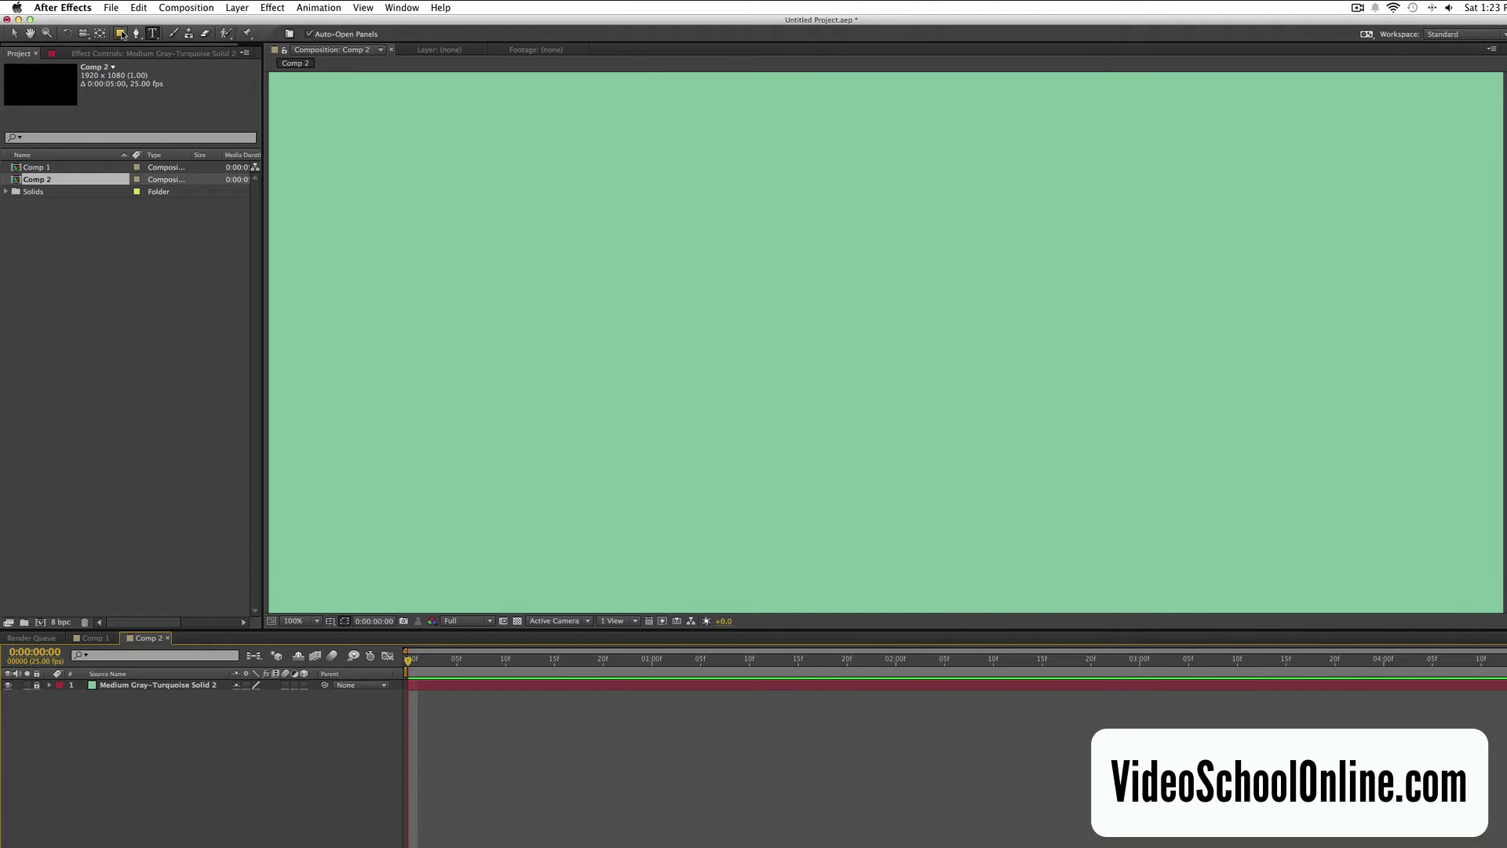
left_click(296, 621)
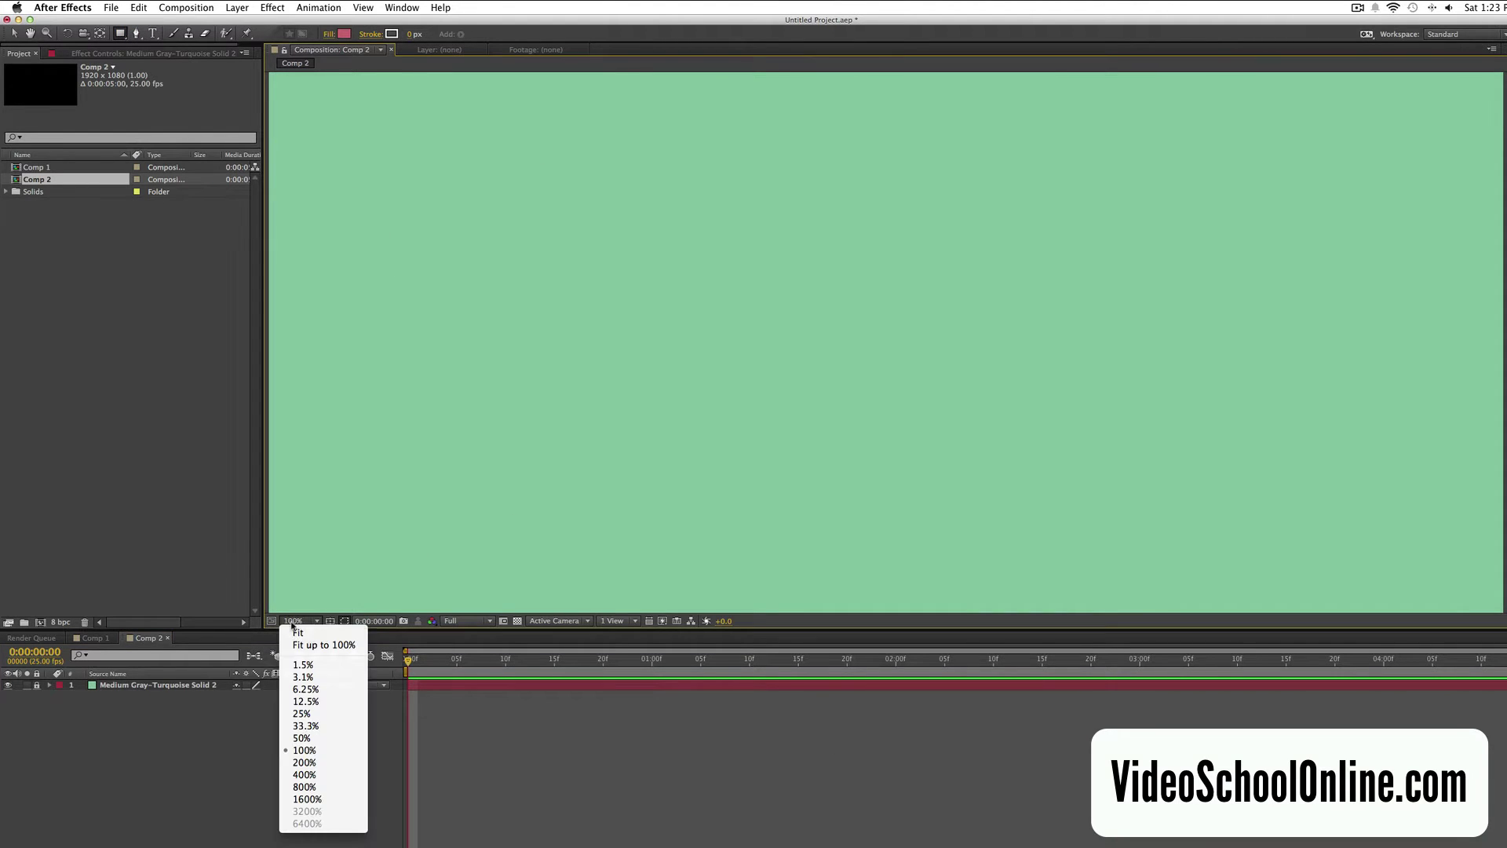
left_click(317, 646)
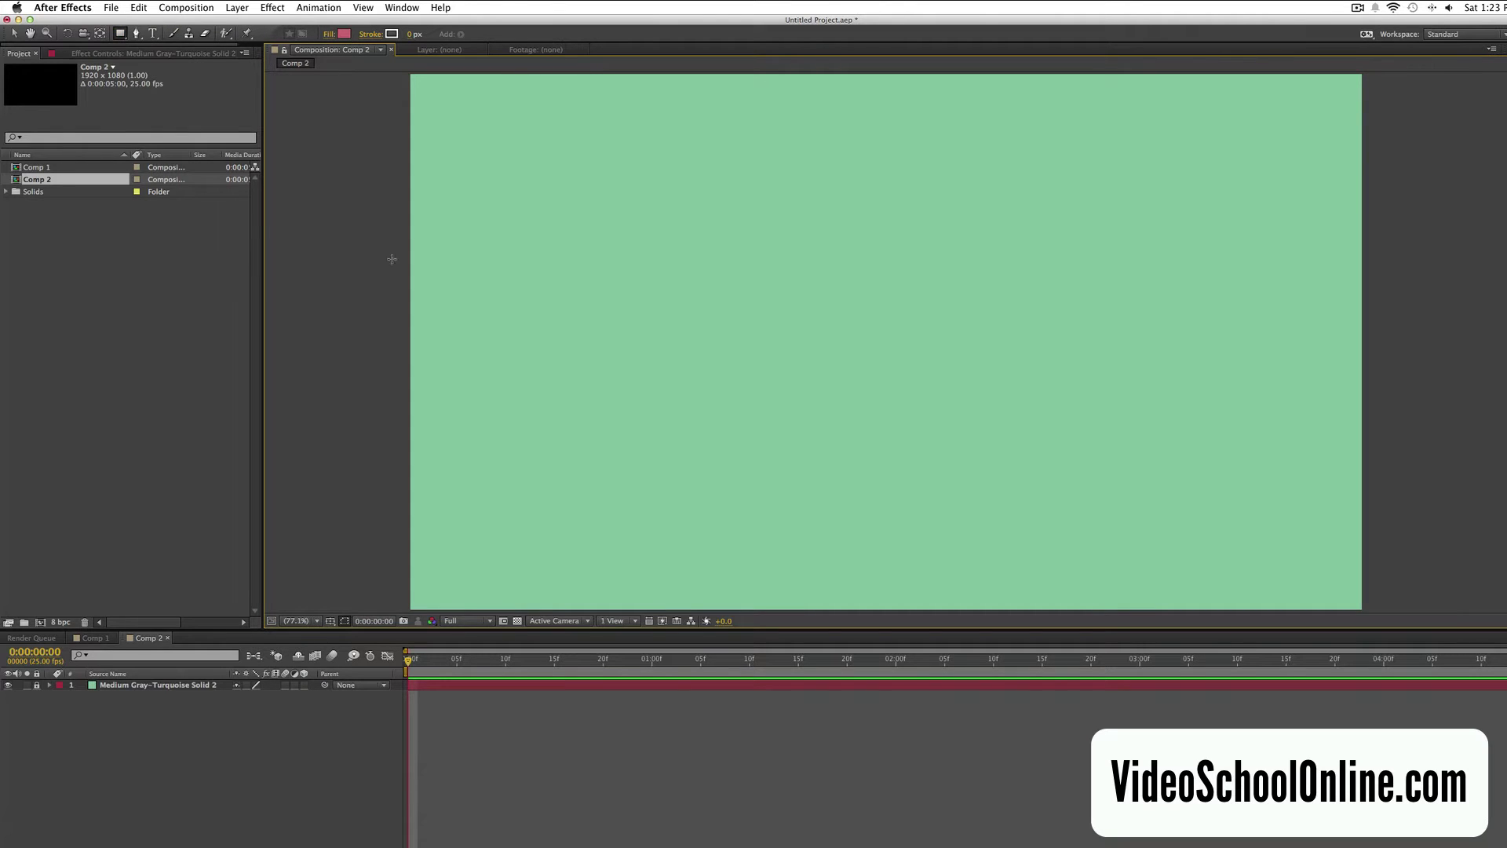
mouse_move(381, 275)
left_mouse_down()
mouse_move(1255, 417)
mouse_move(1398, 401)
left_mouse_up()
- At 100% view, move the red bar down to the frame's middle and deselect it
key("v")
left_click_drag(915, 289, 935, 313)
left_click(302, 625)
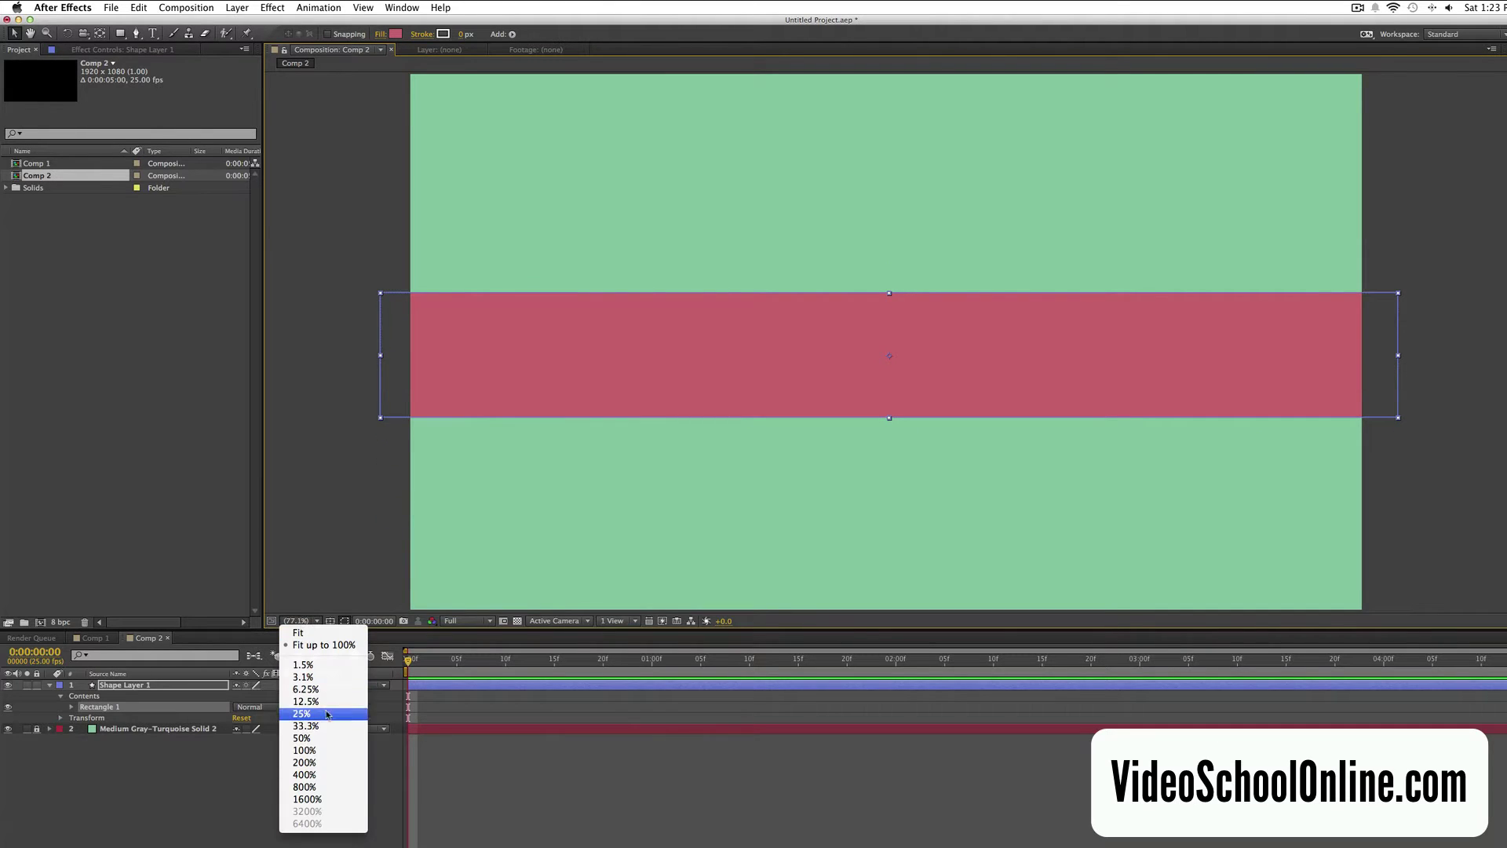
left_click(345, 756)
left_click_drag(977, 369, 974, 438)
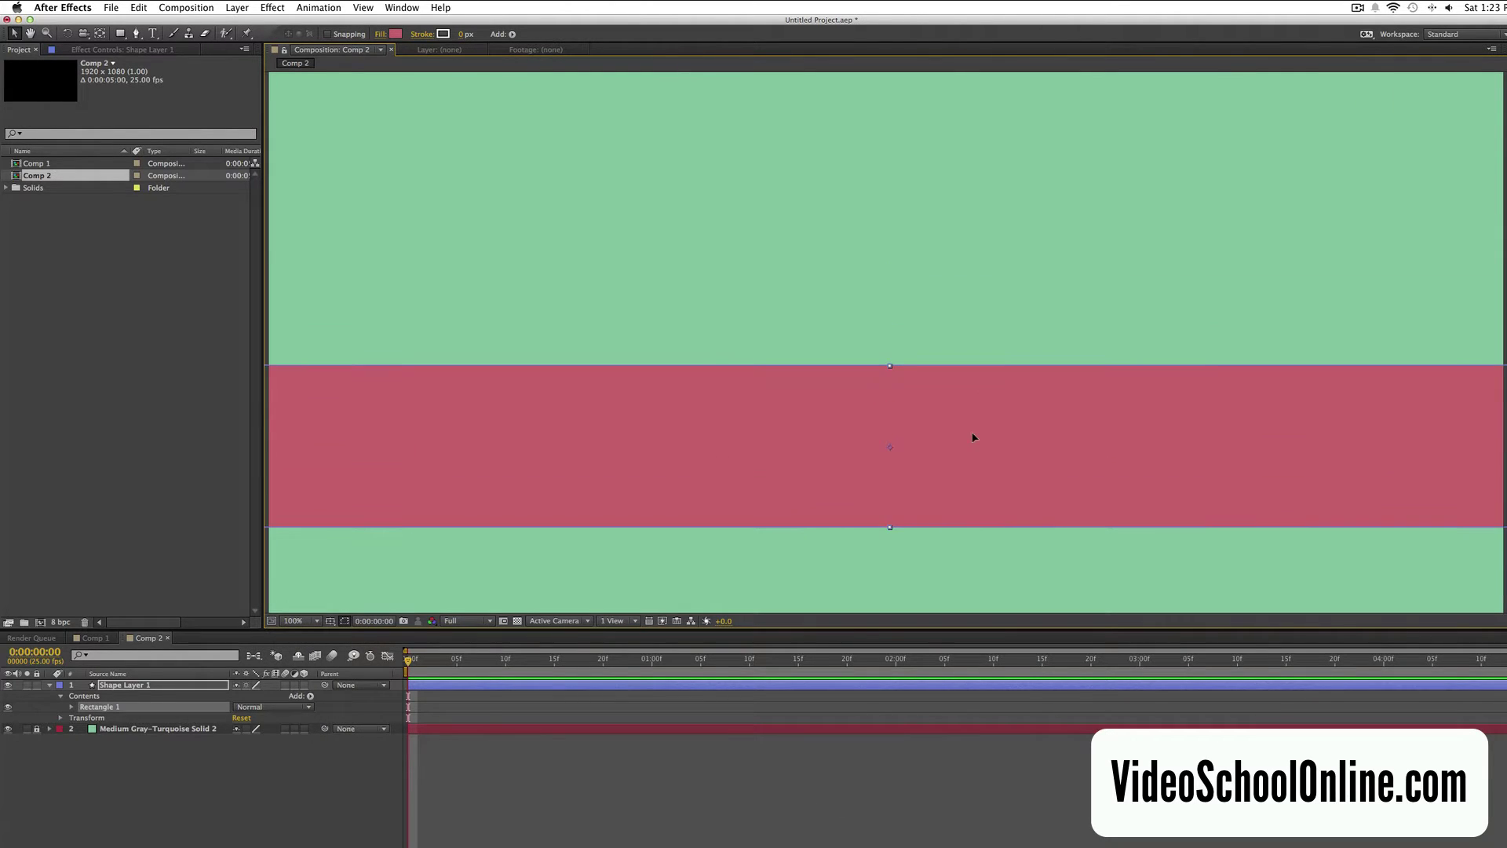
key("super+shift+a")
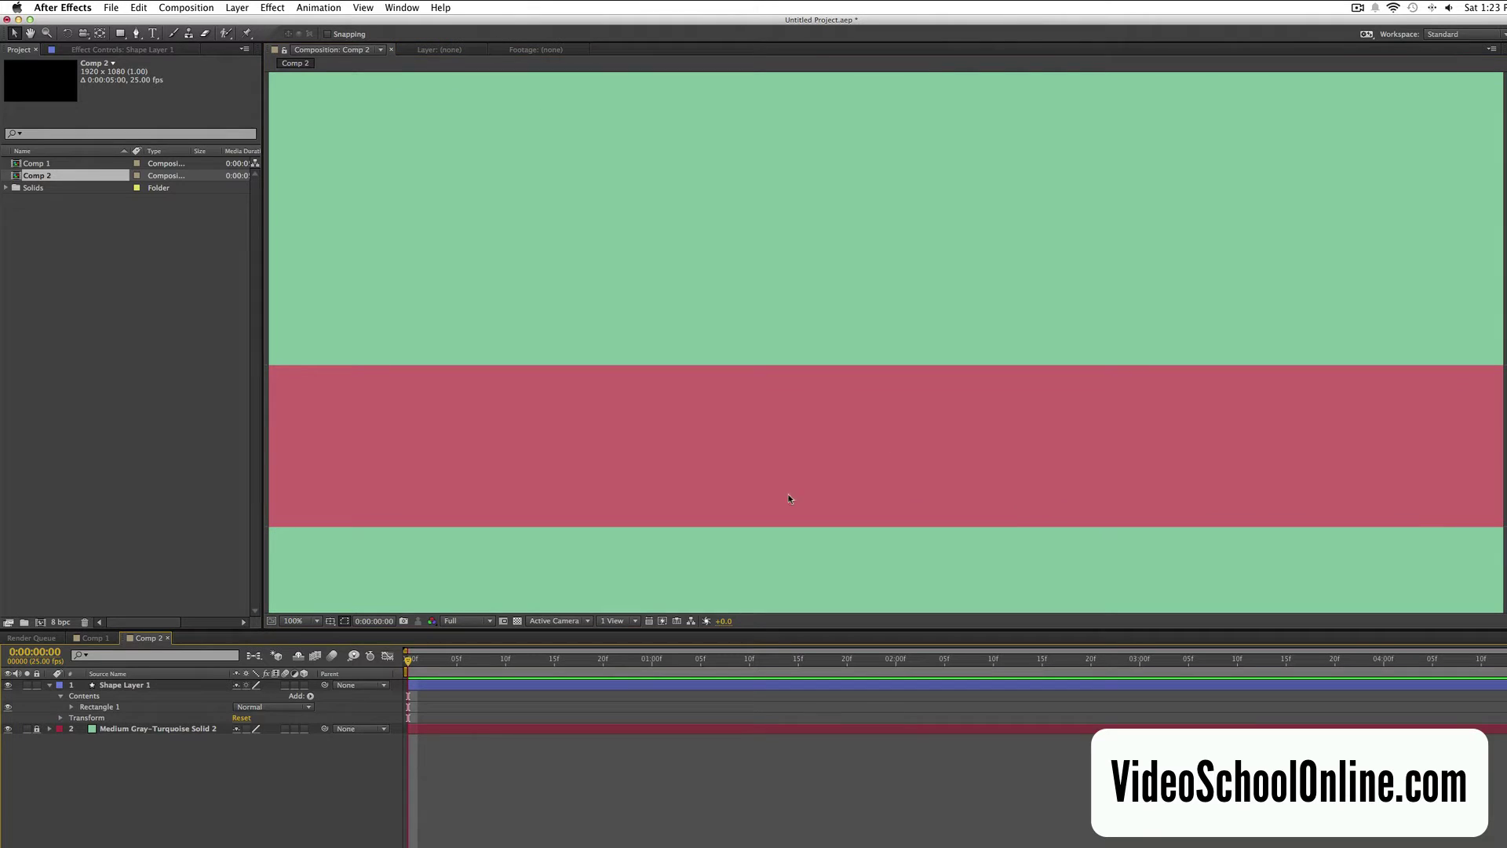
- Type 'Visit VideoSchoolOnline.com' above the red bar and give 'Visit' a light italic font
left_click(151, 34)
left_click(501, 314)
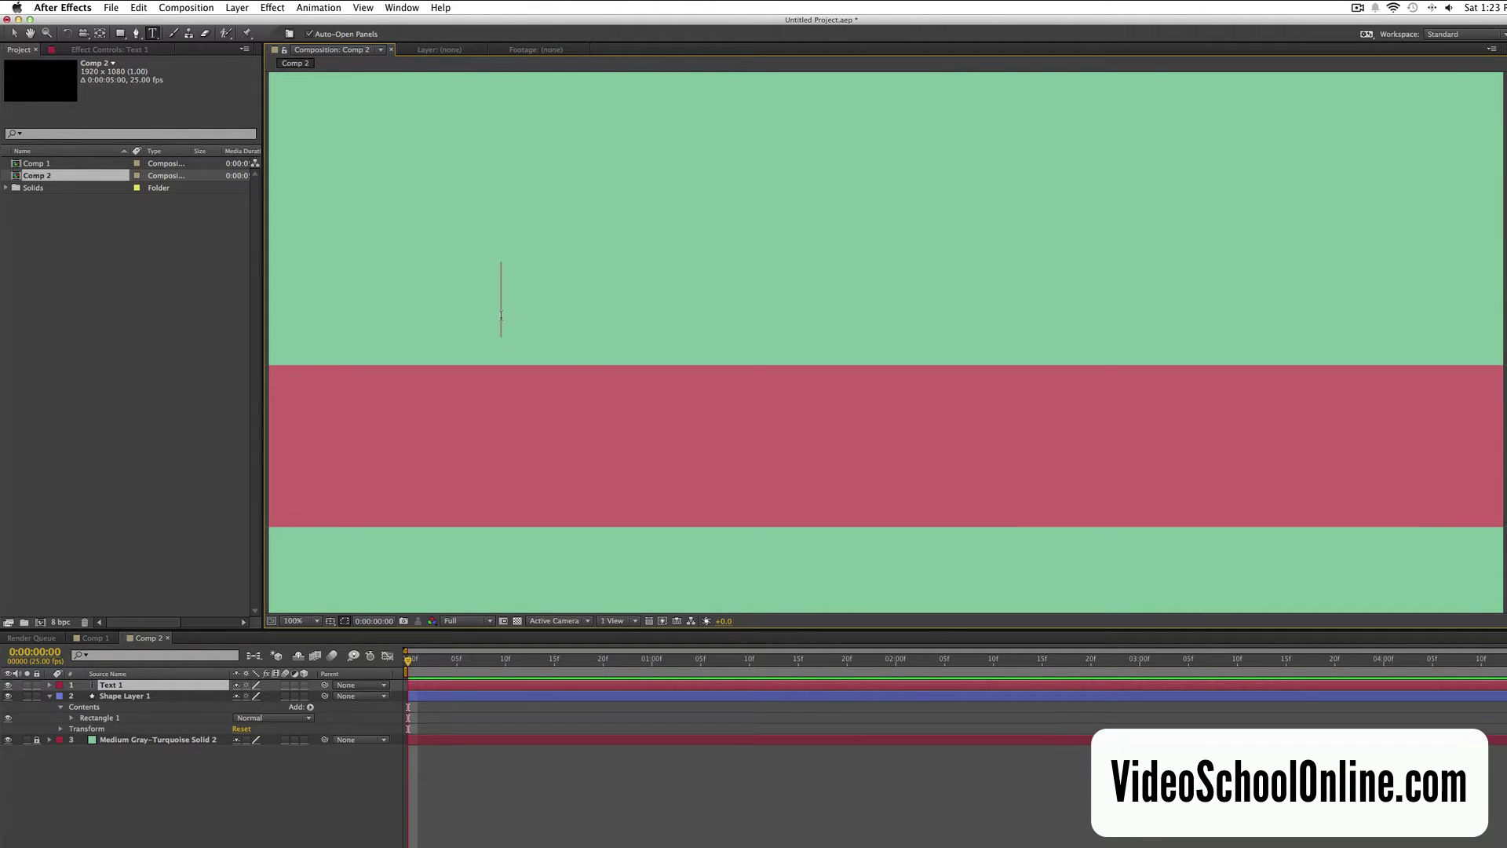
type("Visit ")
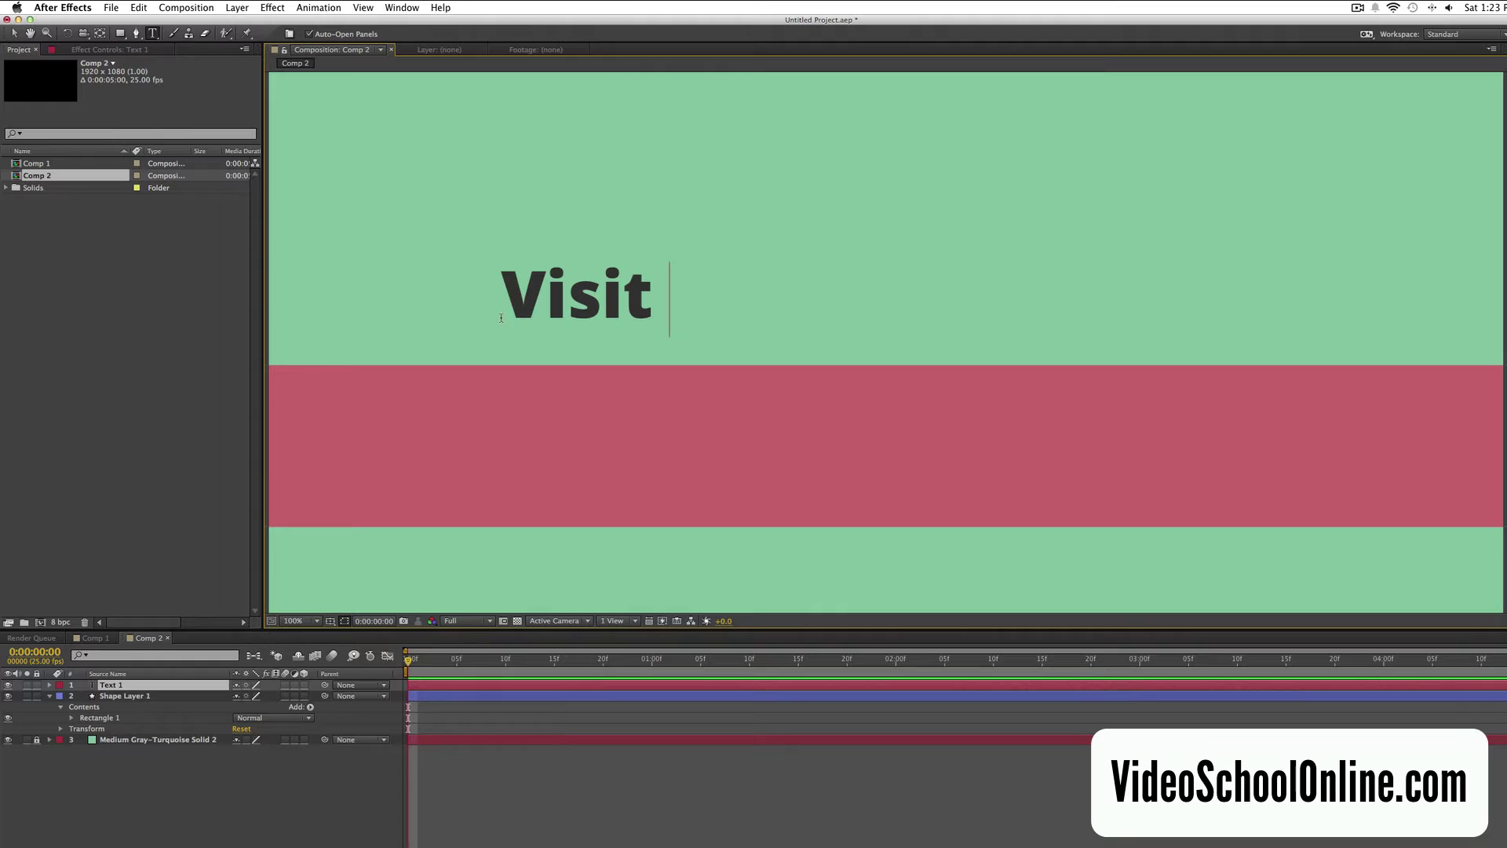
type("VideoSchoolOnli")
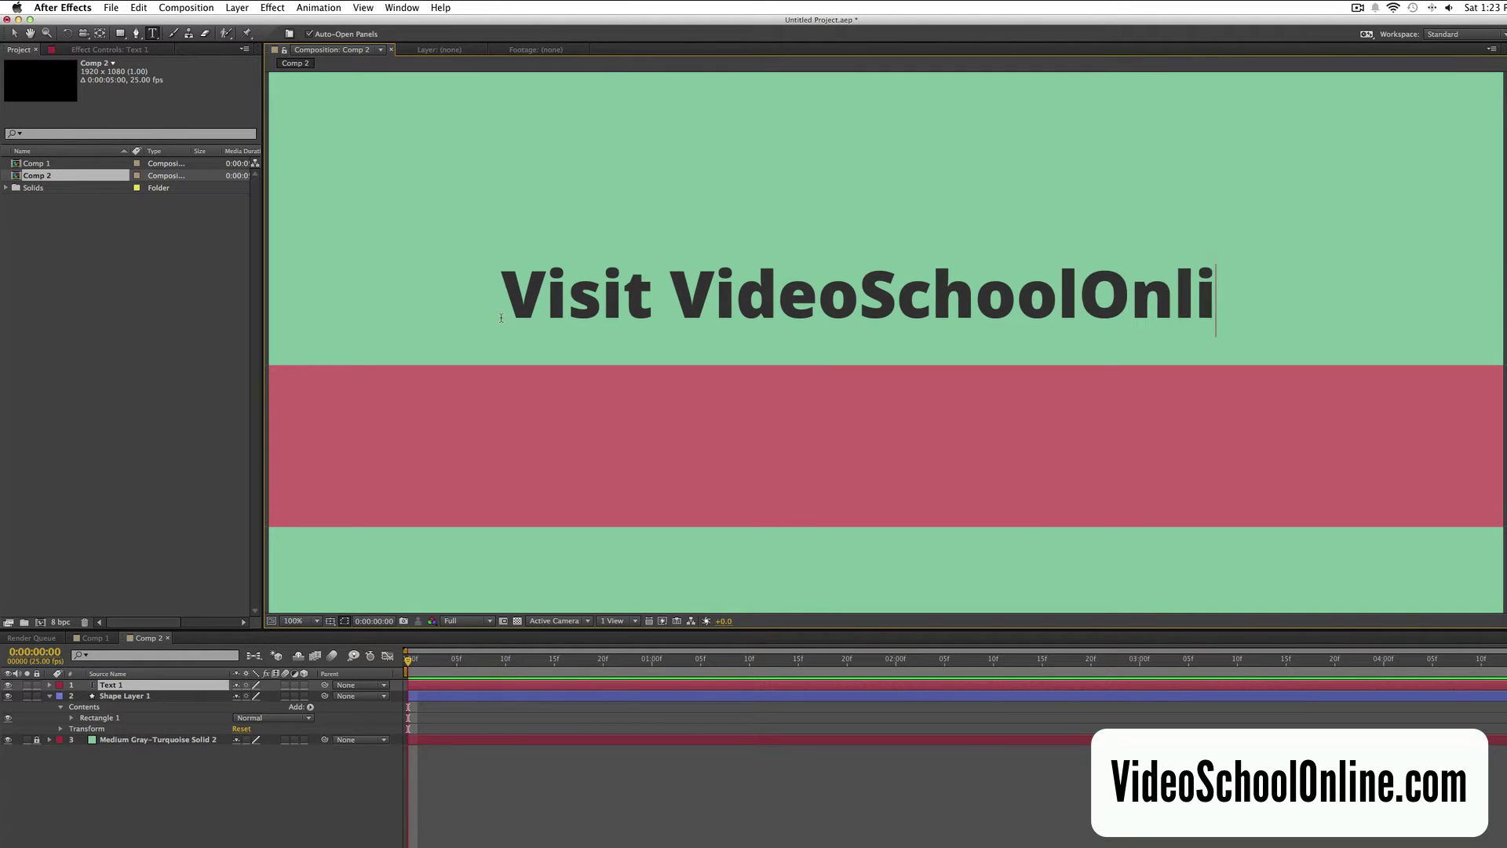
type("ne.com")
left_click_drag(640, 285, 483, 285)
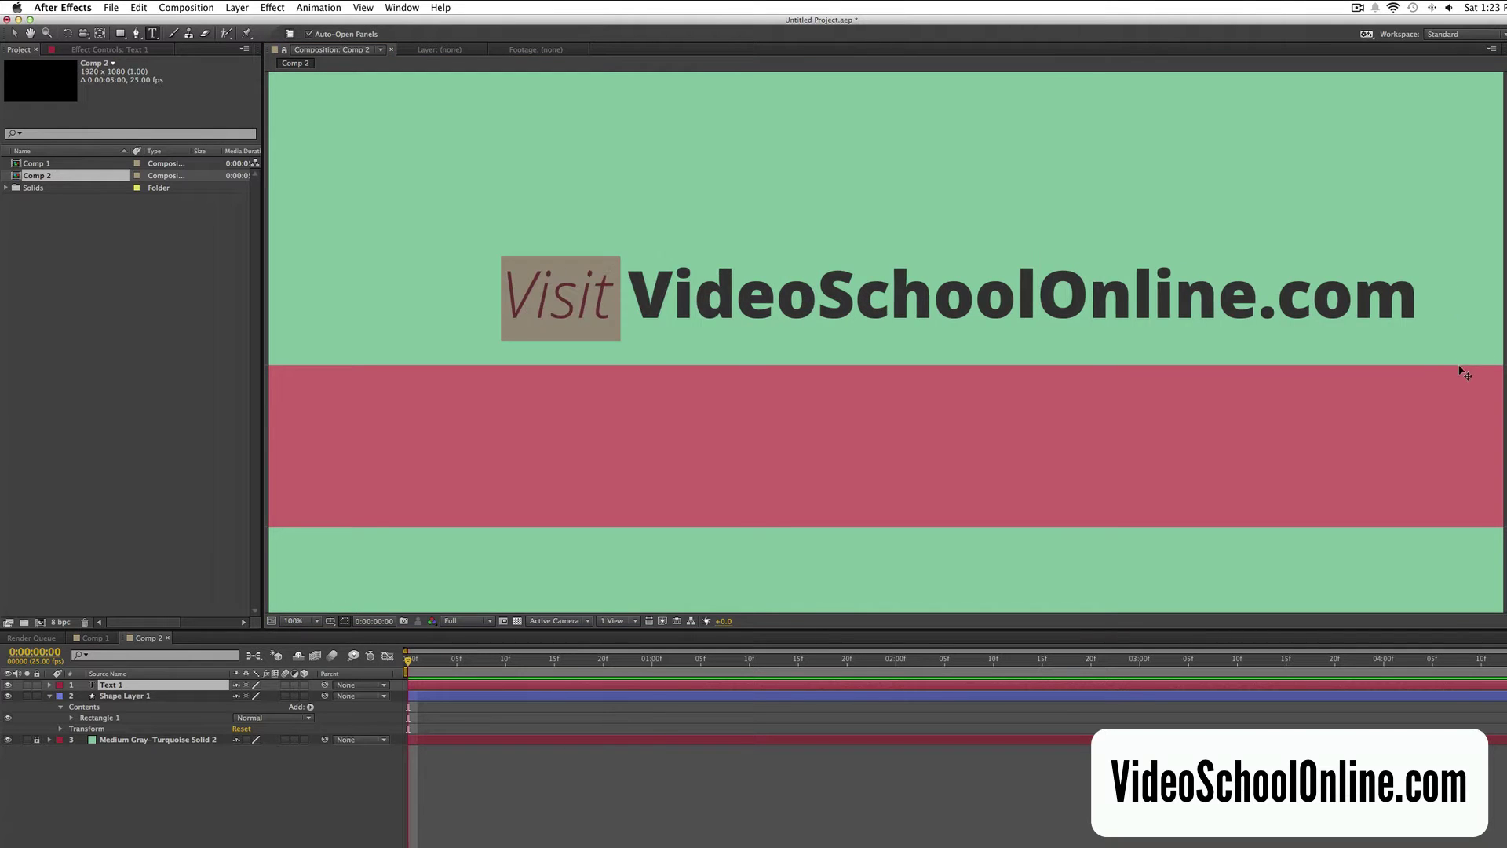
key("KP_Enter")
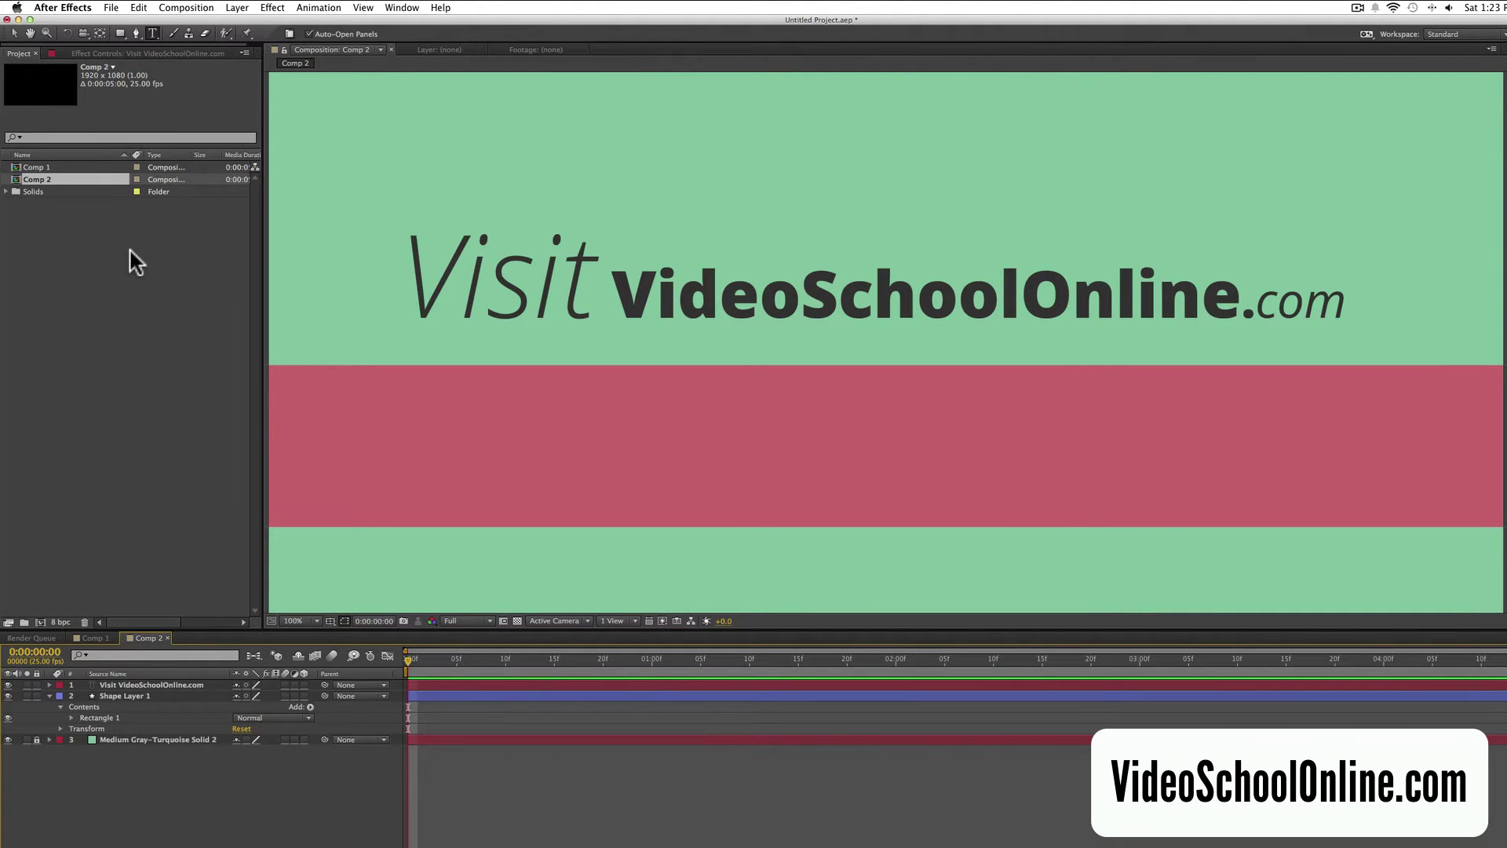
left_click(13, 33)
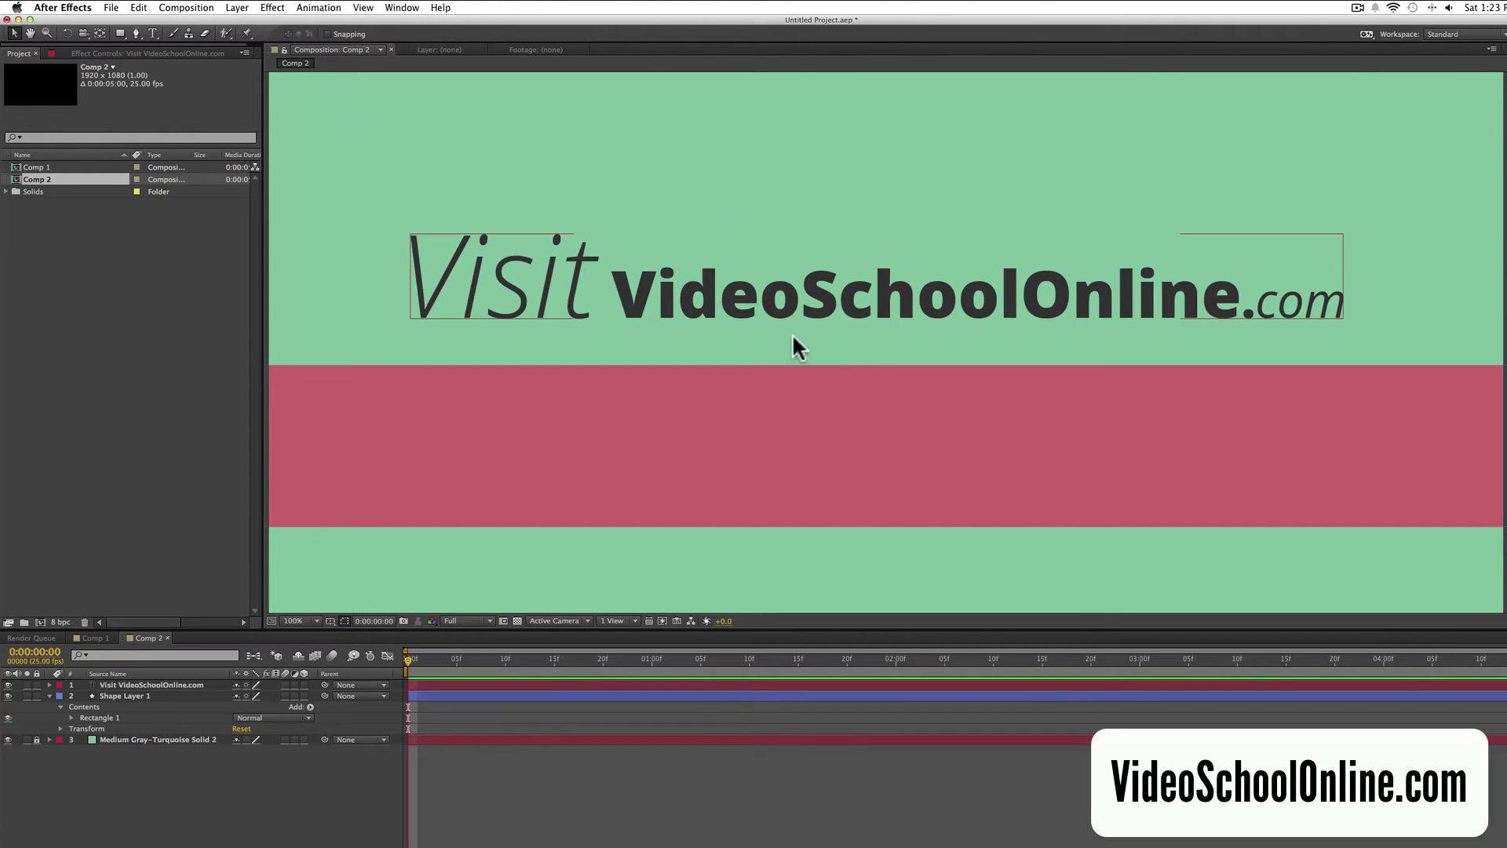
- Select the text layer and nudge it down and up to test its placement
left_click(802, 308)
key("shift+Down")
key("shift+Down")
key("shift+Down")
key("shift+Down")
key("shift+Down")
key("shift+Down")
key("shift+Down")
key("shift+Down")
key("shift+Down")
key("shift+Down")
key("shift+Down")
key("shift+Down")
key("shift+Down")
key("shift+Down")
key("shift+Up")
key("shift+Up")
key("shift+Up")
key("shift+Up")
key("shift+Up")
key("shift+Up")
key("shift+Up")
key("shift+Up")
key("shift+Up")
key("shift+Up")
key("shift+Up")
key("shift+Up")
key("shift+Up")
key("shift+Up")
key("shift+Up")
key("shift+Up")
key("shift+Up")
key("shift+Up")
key("shift+Up")
key("shift+Up")
key("shift+Down")
key("shift+Down")
key("shift+Down")
key("shift+Down")
key("shift+Down")
key("shift+Down")
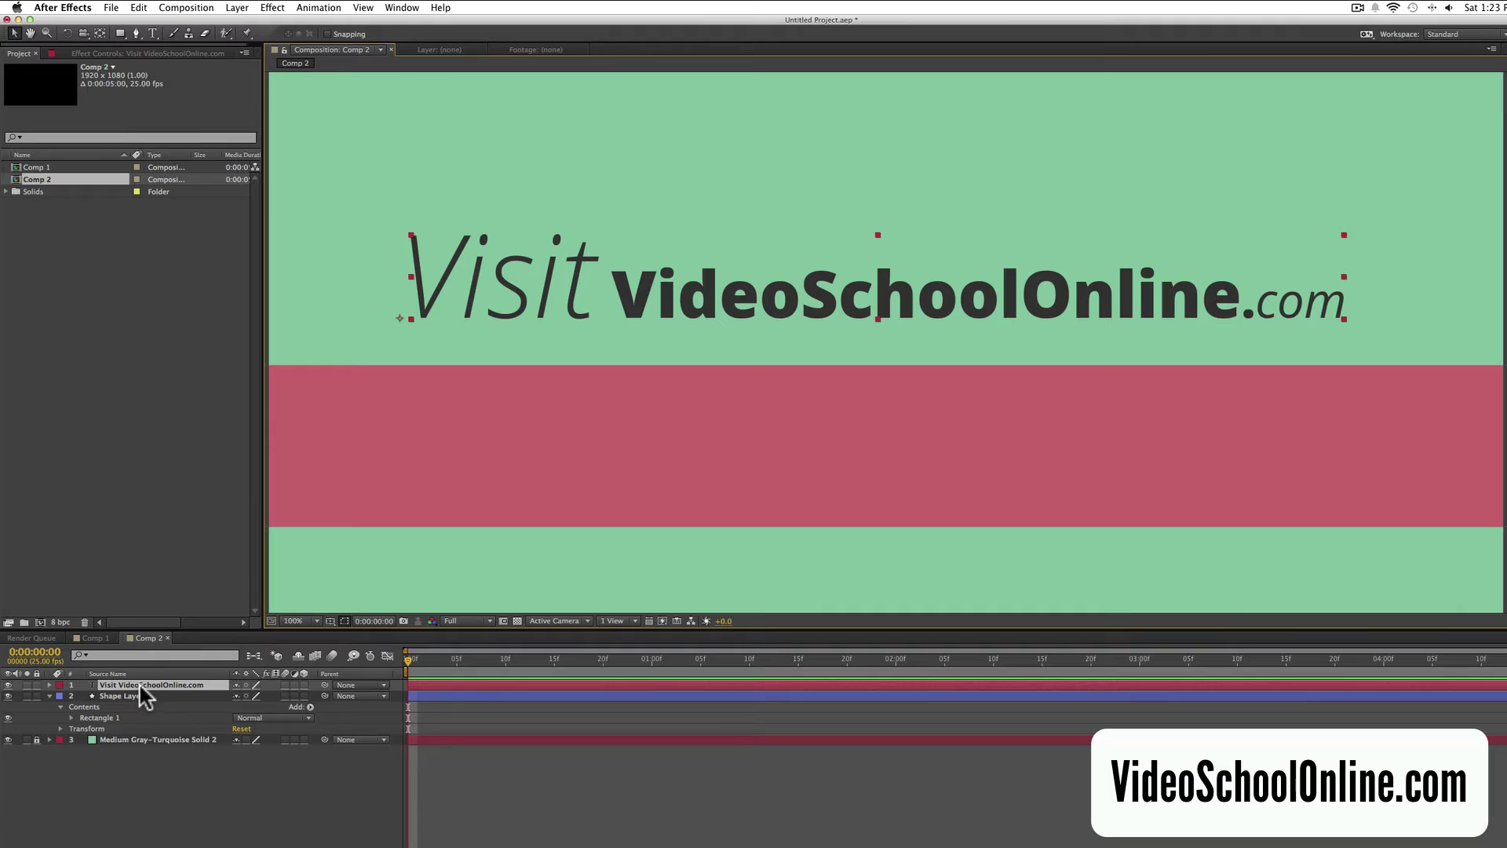
- Move the red bar layer above the text, rename it Color Bar, and reveal the text's Position
left_click_drag(125, 696, 141, 686)
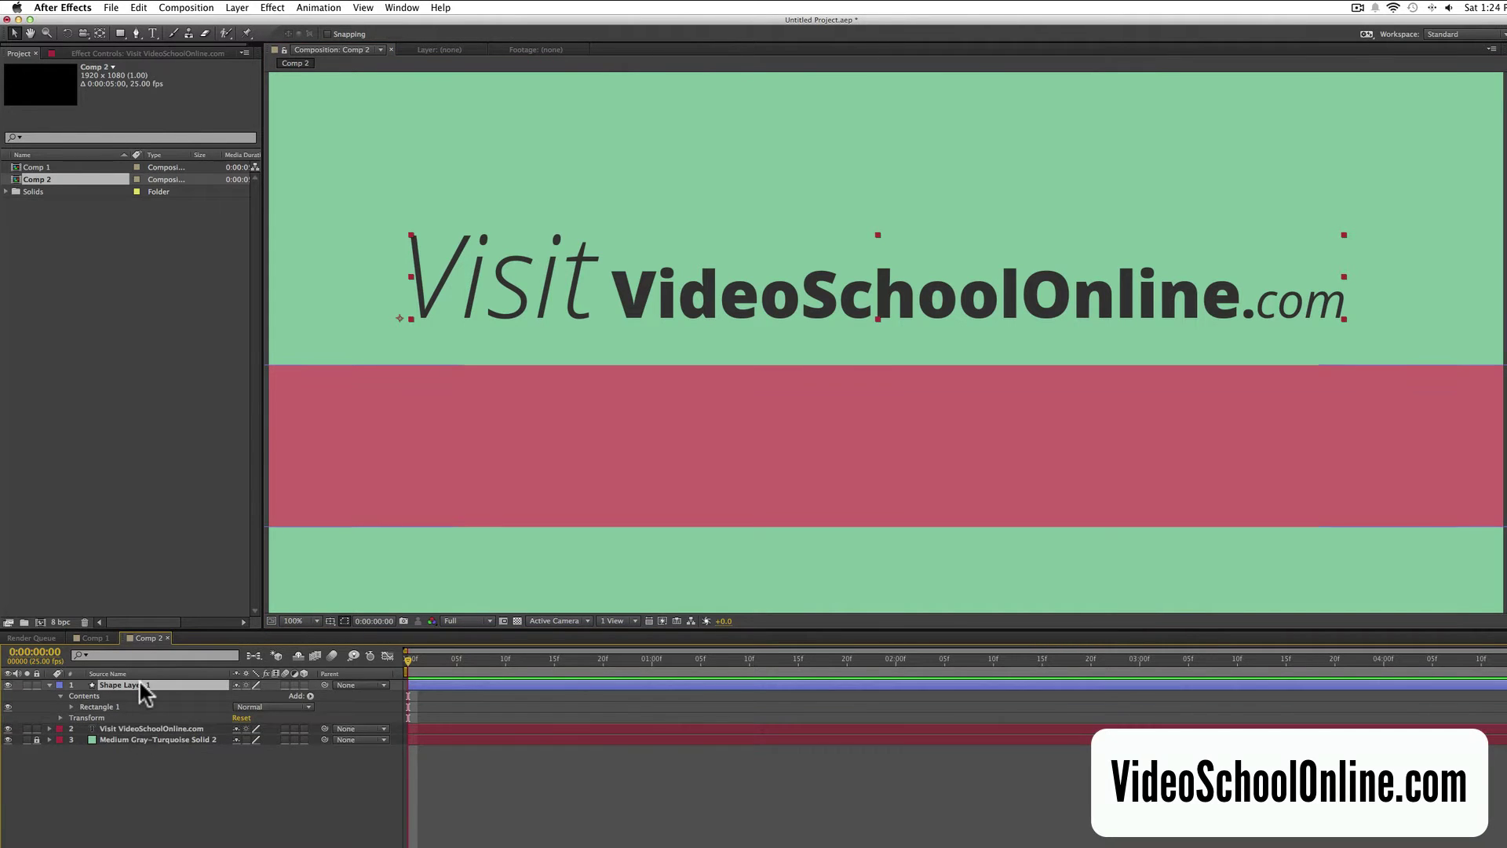
key("Return")
type("Color Bar")
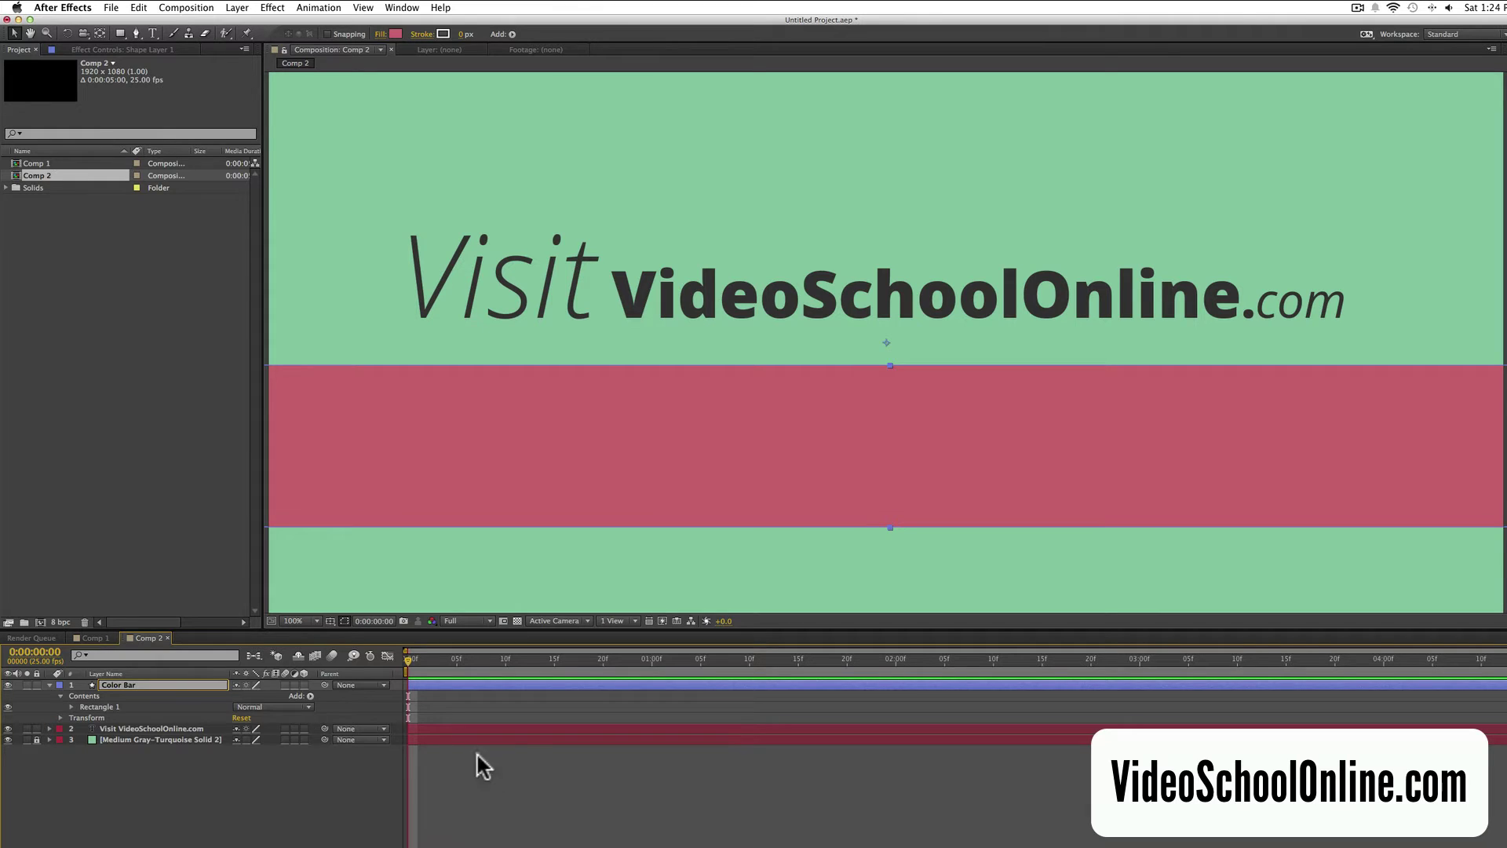
key("Return")
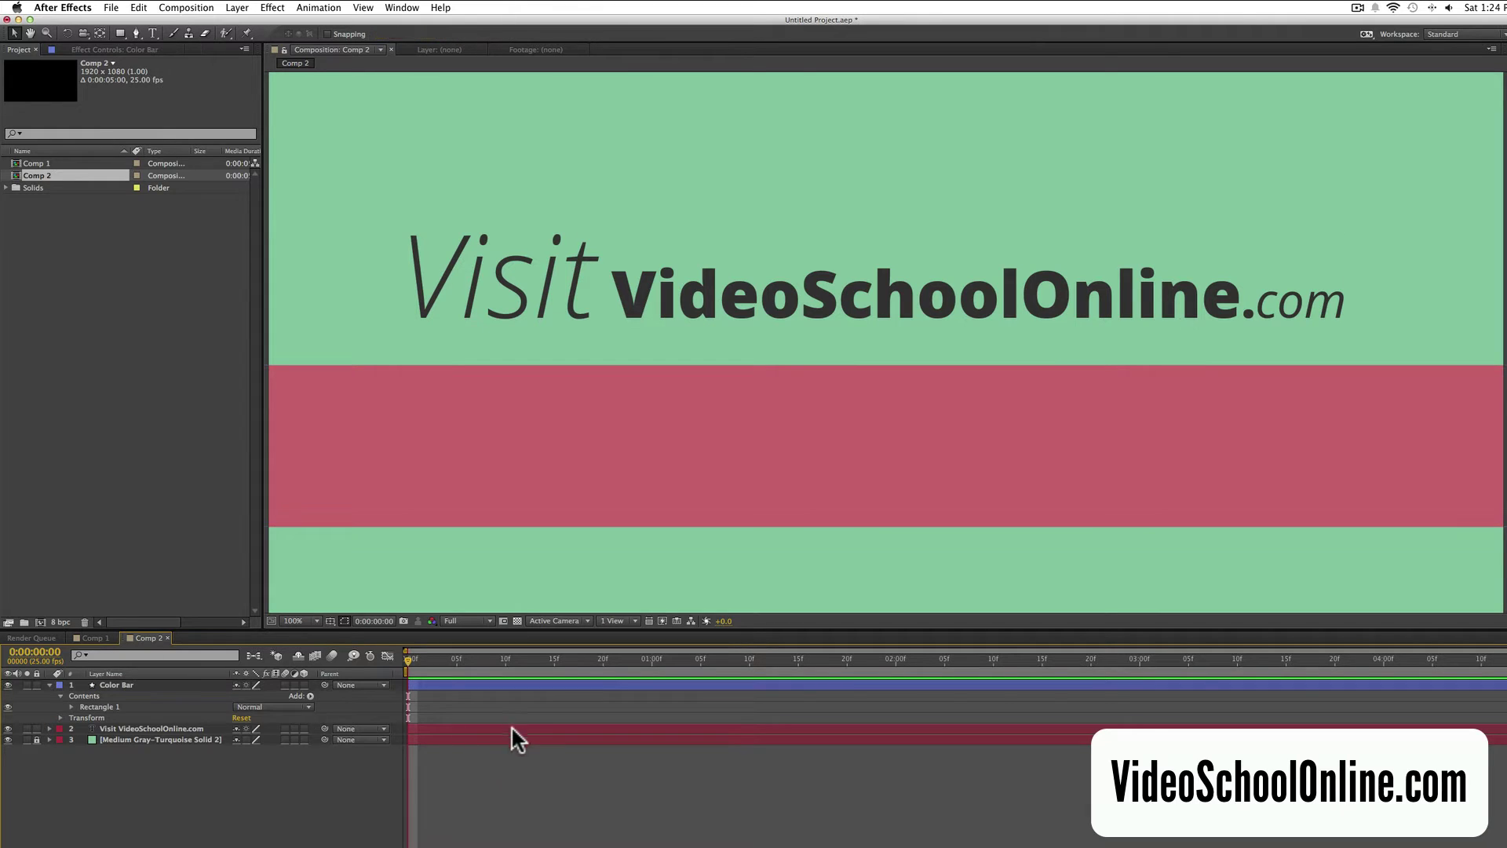
left_click(511, 726)
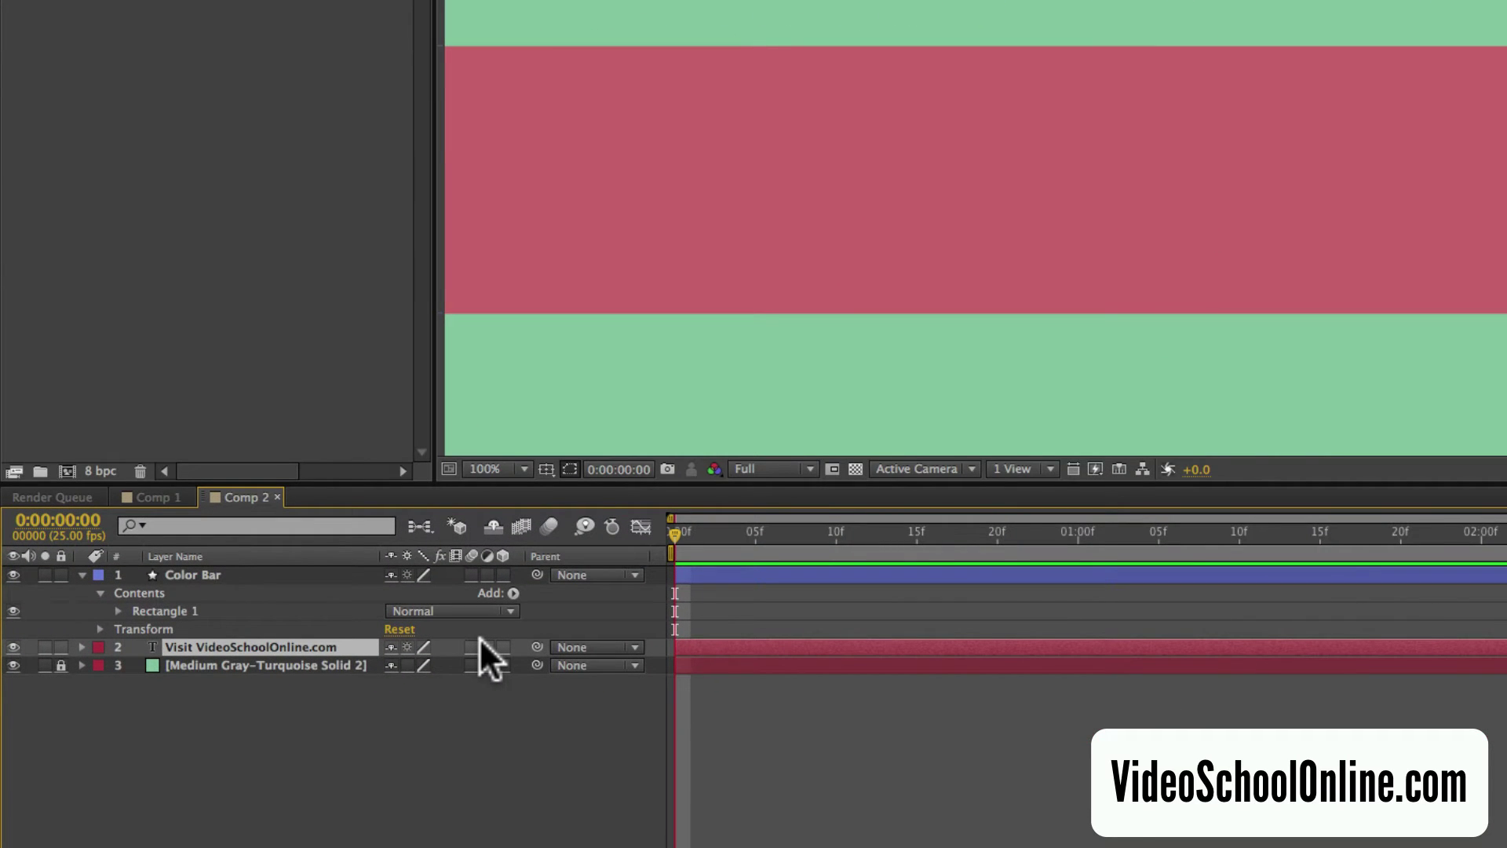
key("p")
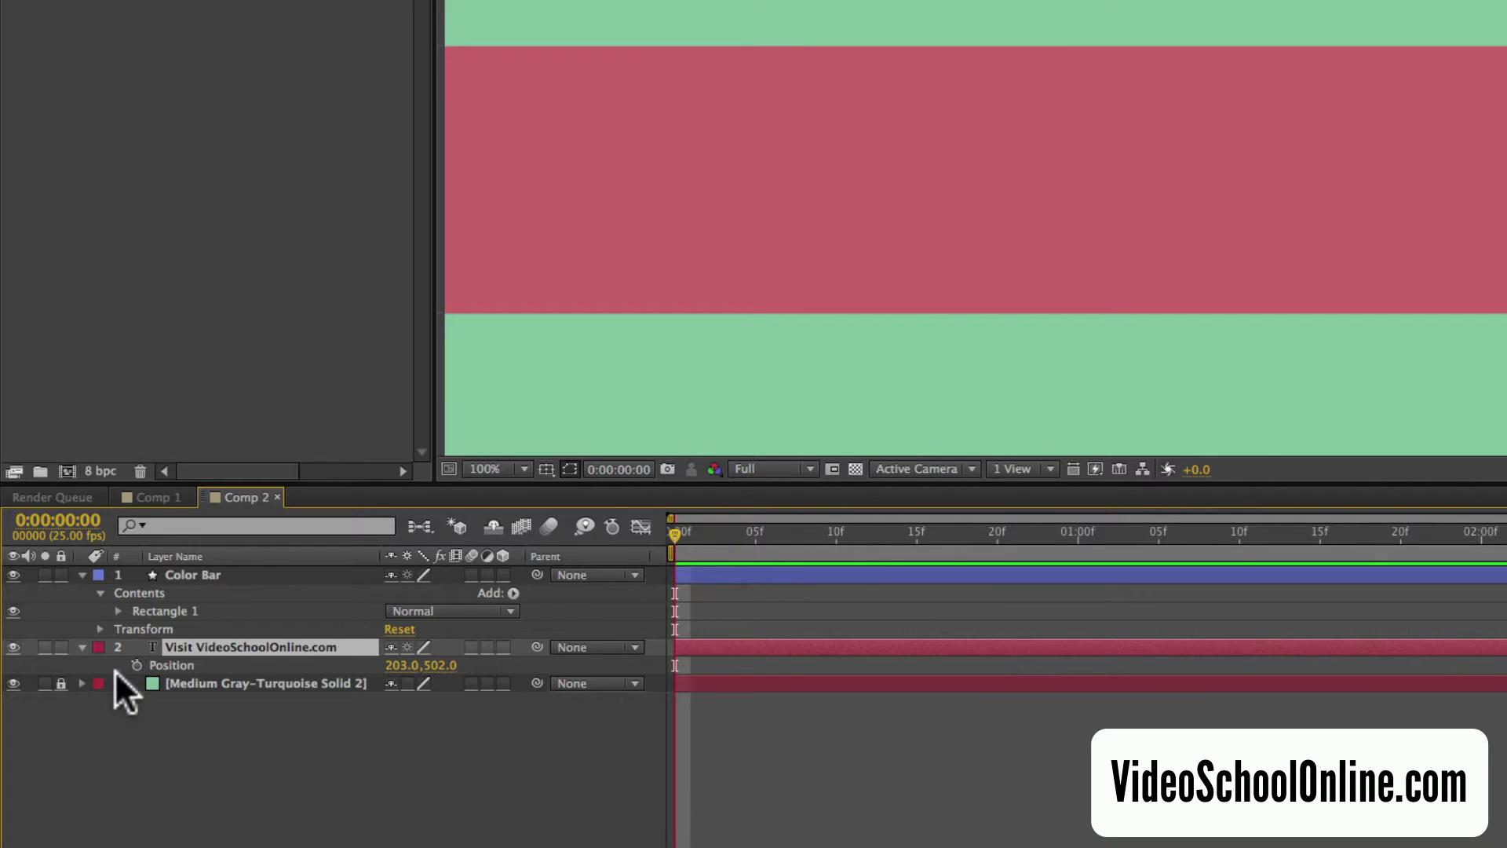
- Set a Position keyframe at 1 second with the text resting just above the bar
left_click_drag(716, 528, 1064, 537)
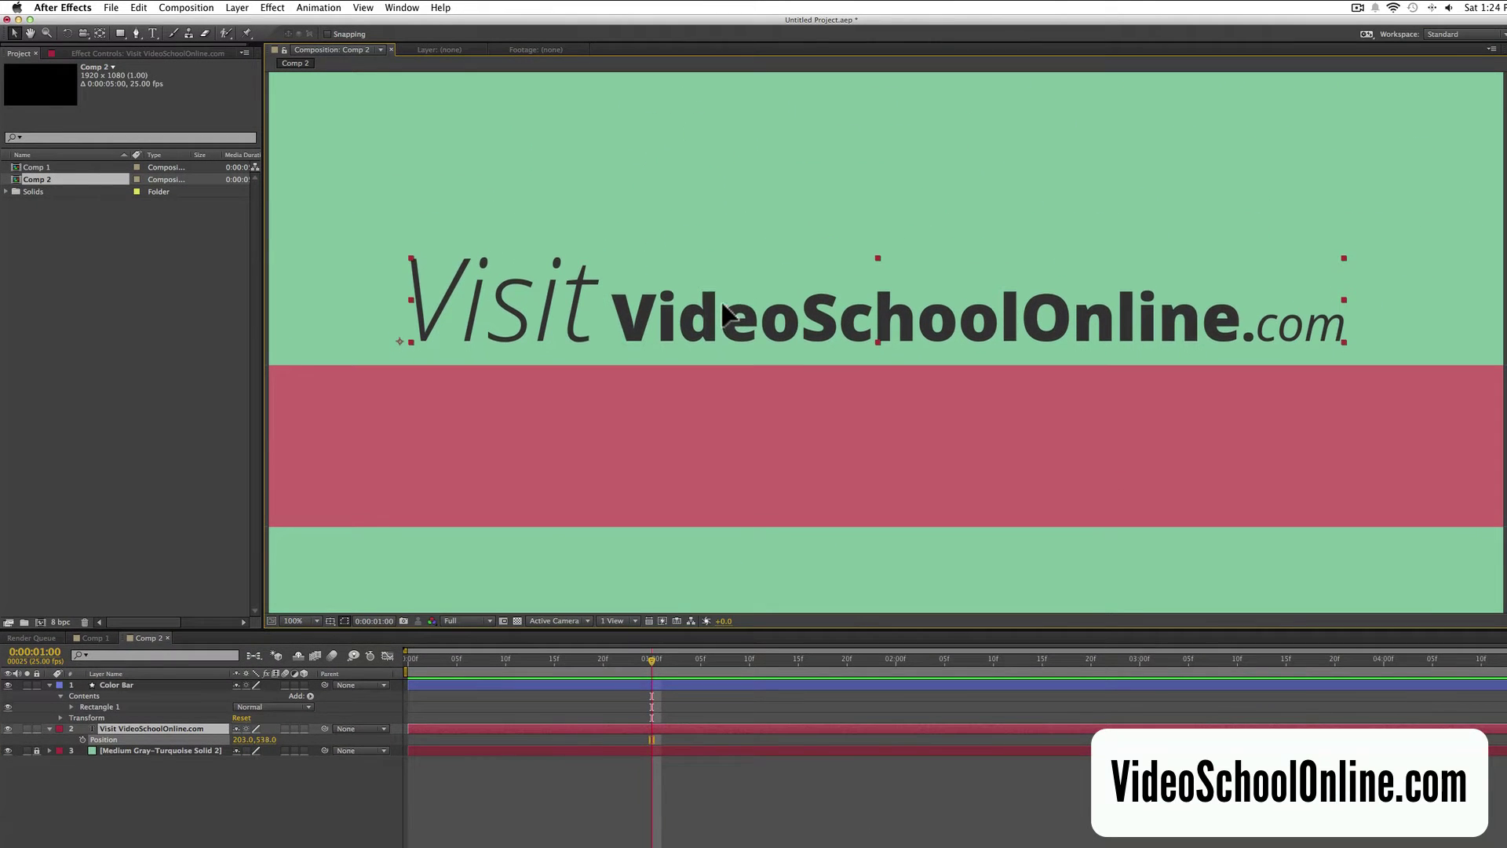
left_click_drag(726, 314, 724, 312)
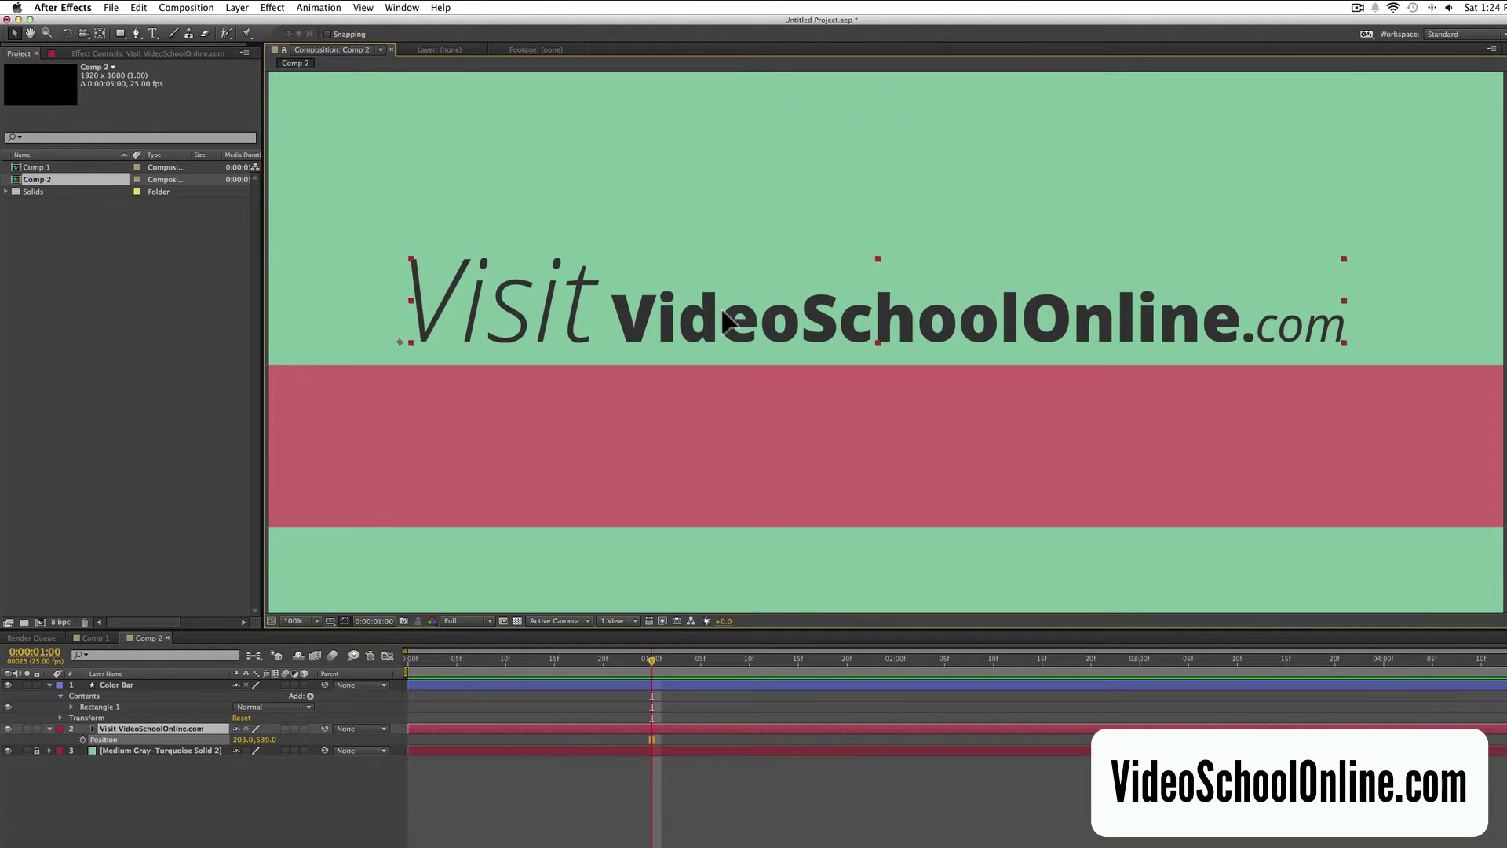
left_click(83, 738)
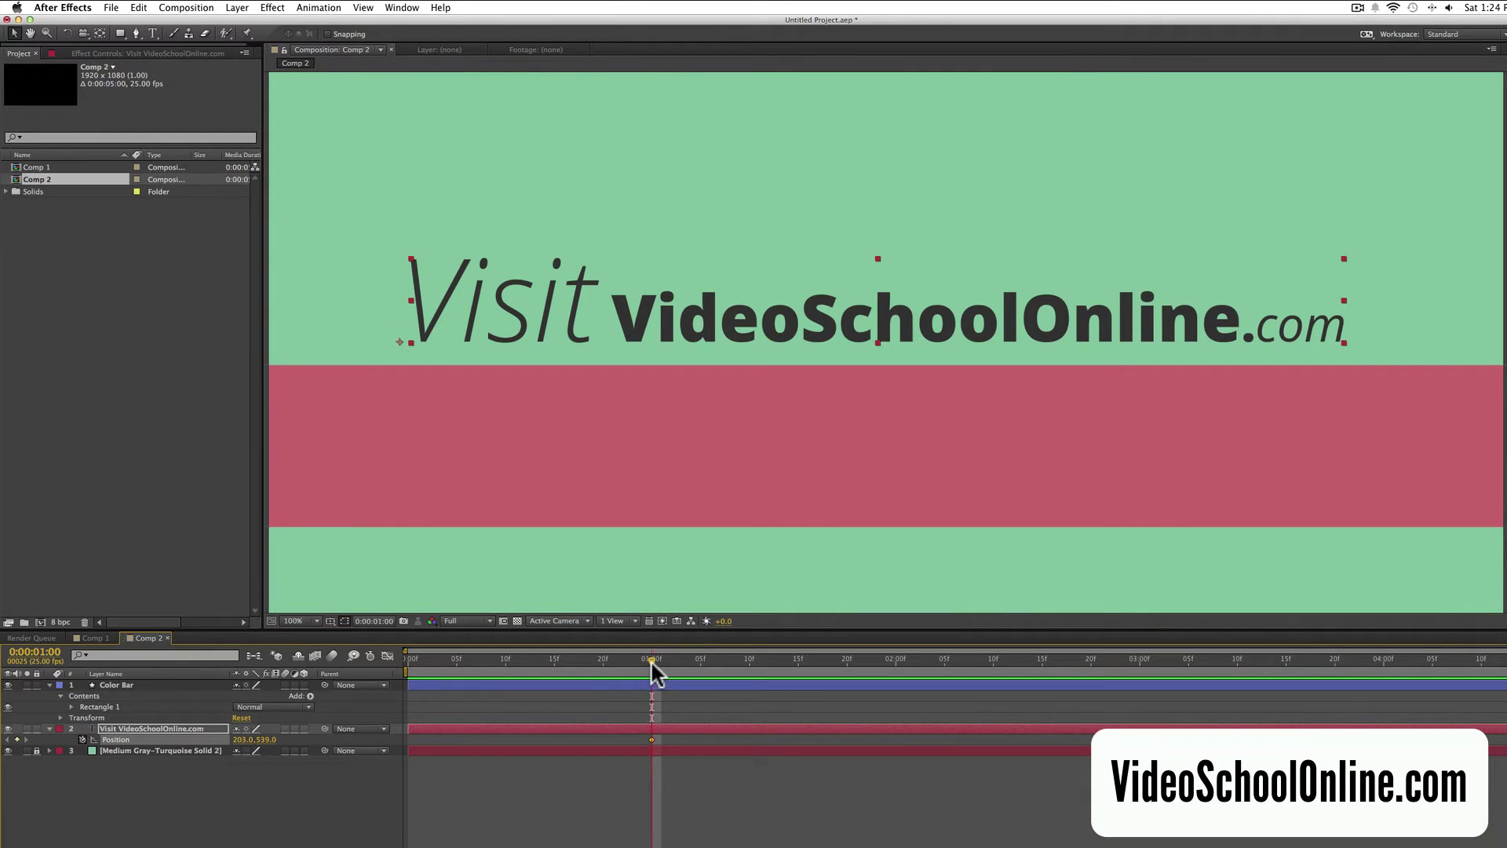
- At 15 frames, move the text down behind the red bar and preview the rise
left_click_drag(651, 663, 555, 665)
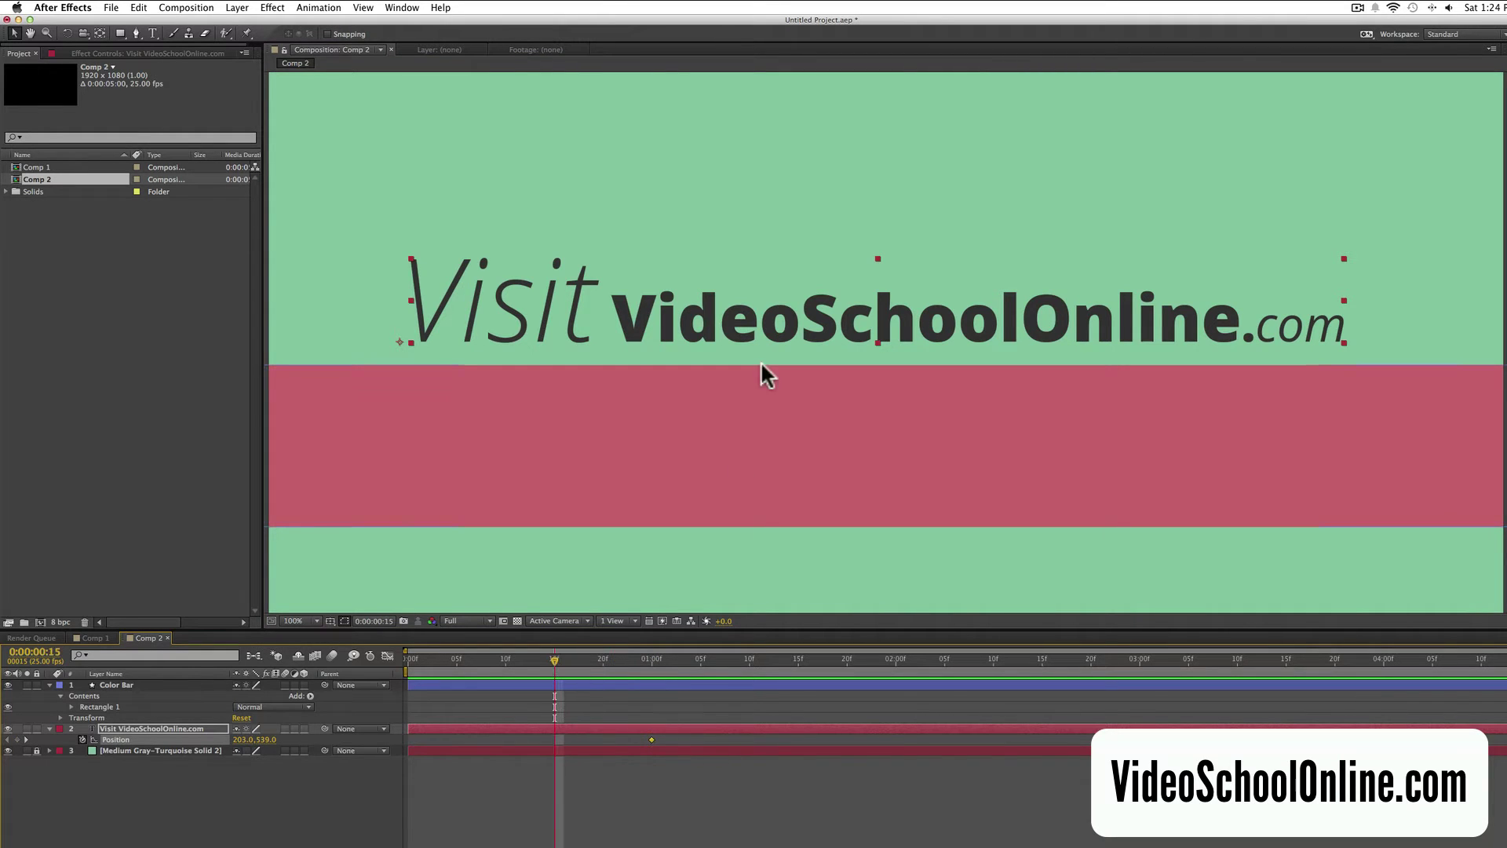
key("Down")
key("Down")
key("Down")
key("Down")
key("Down")
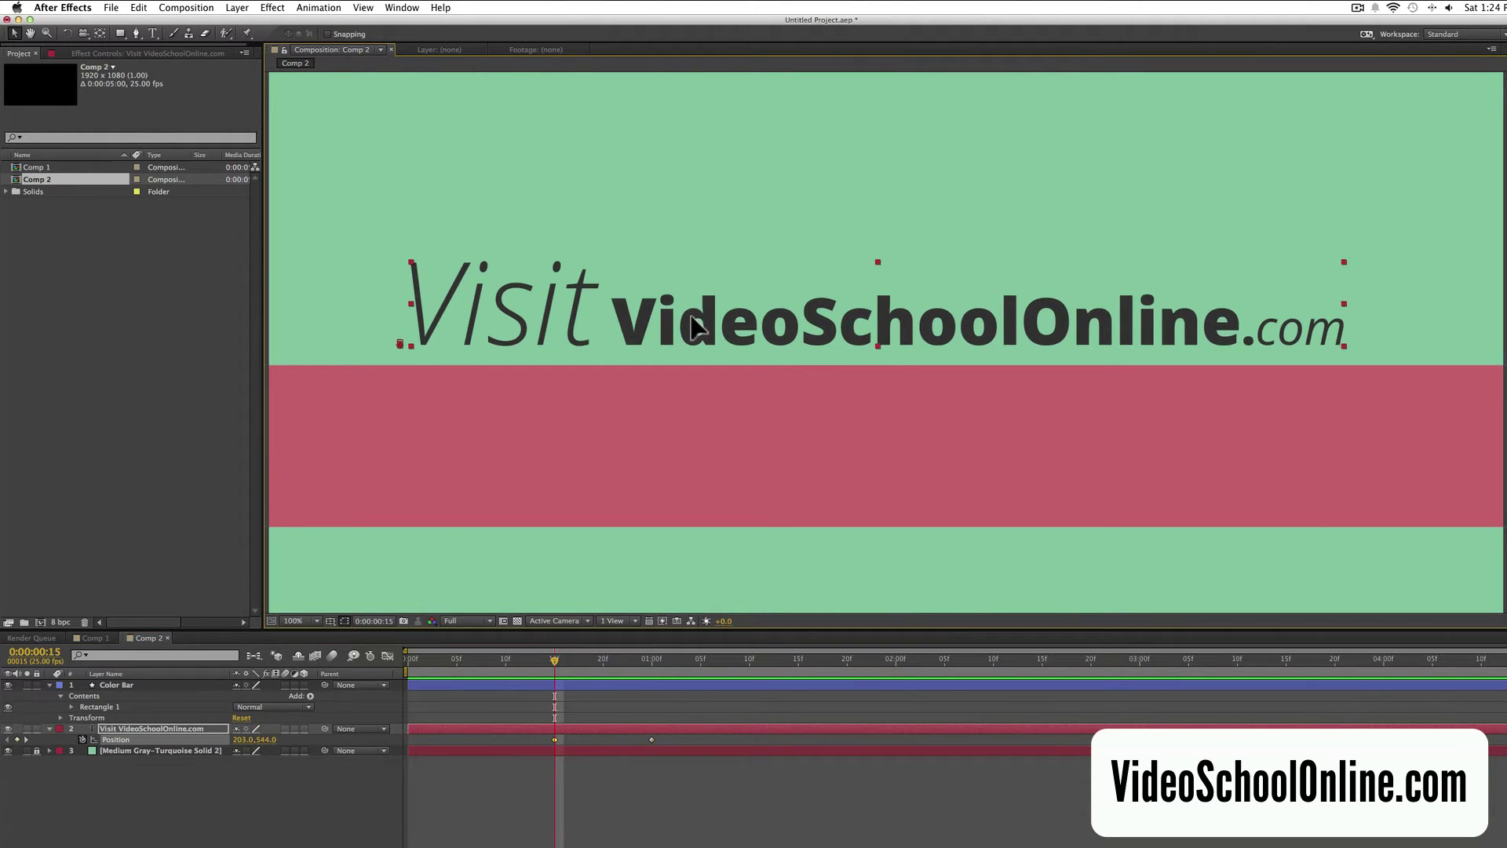
left_click_drag(695, 326, 643, 473)
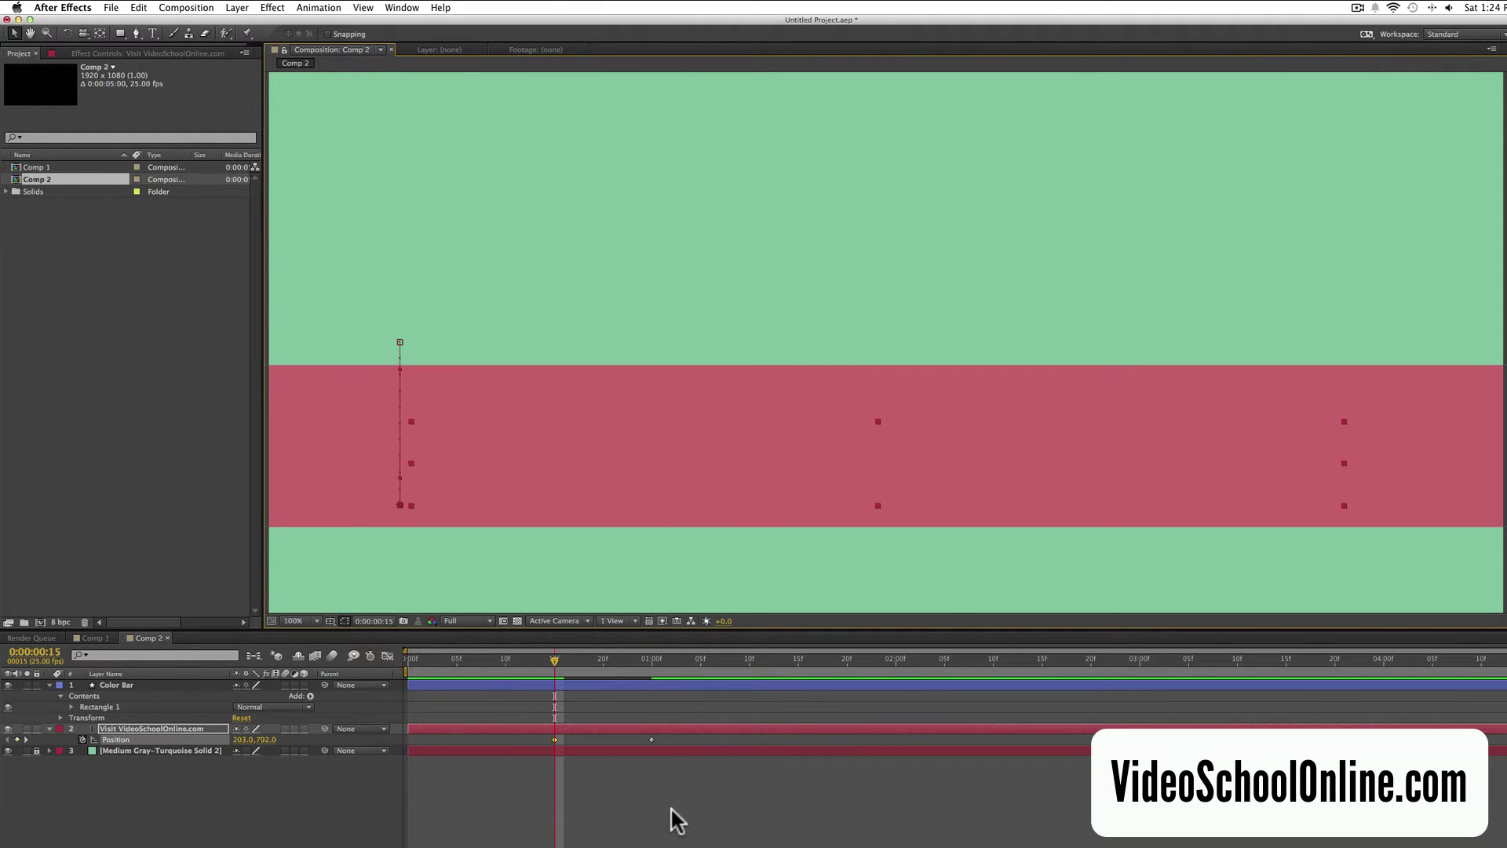
key("space")
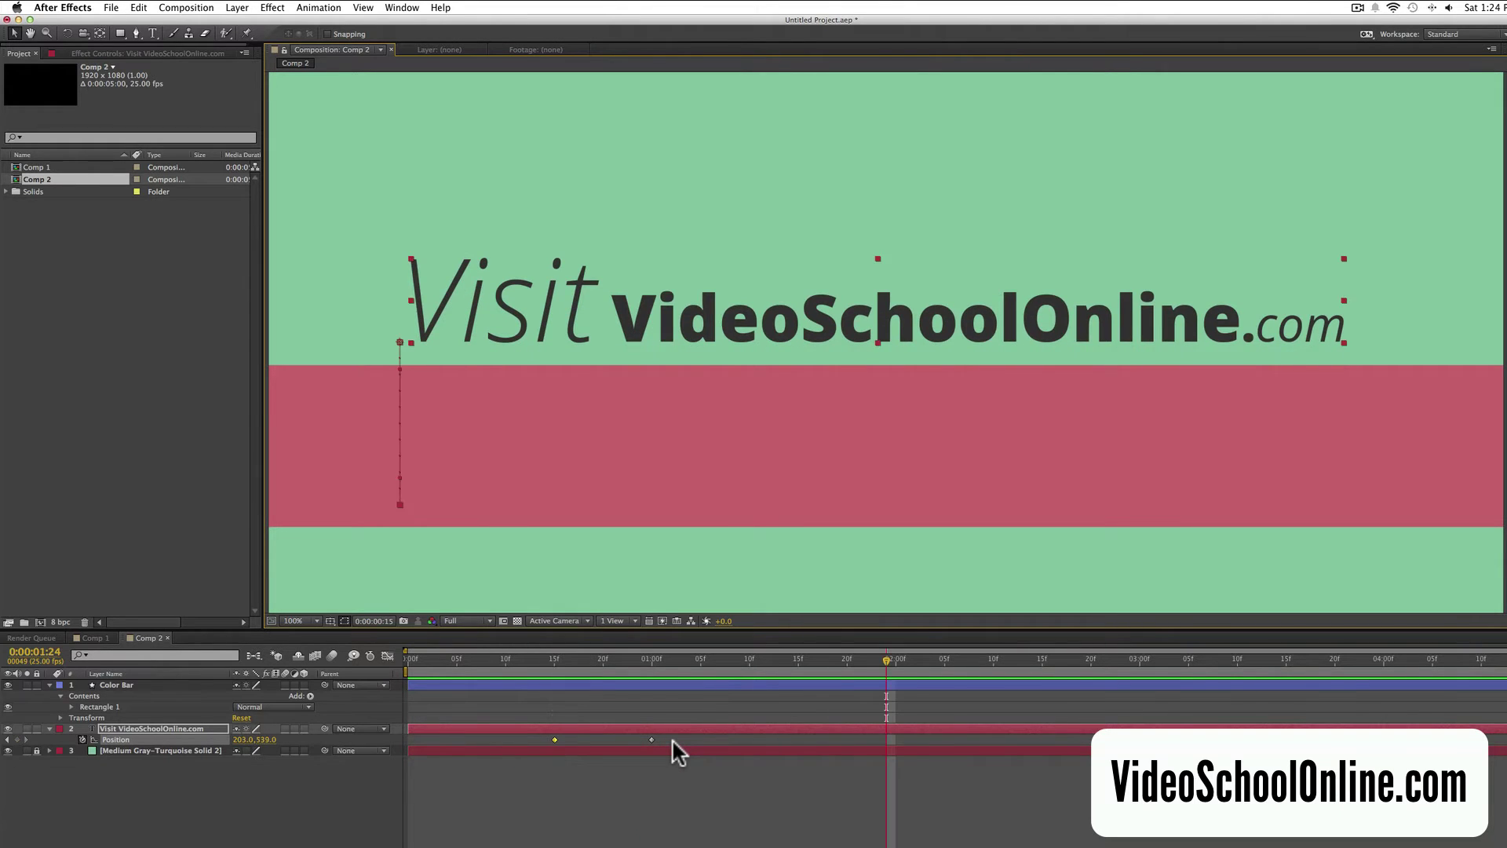
- End the work area just after 1 second and preview the shortened animation
key("space")
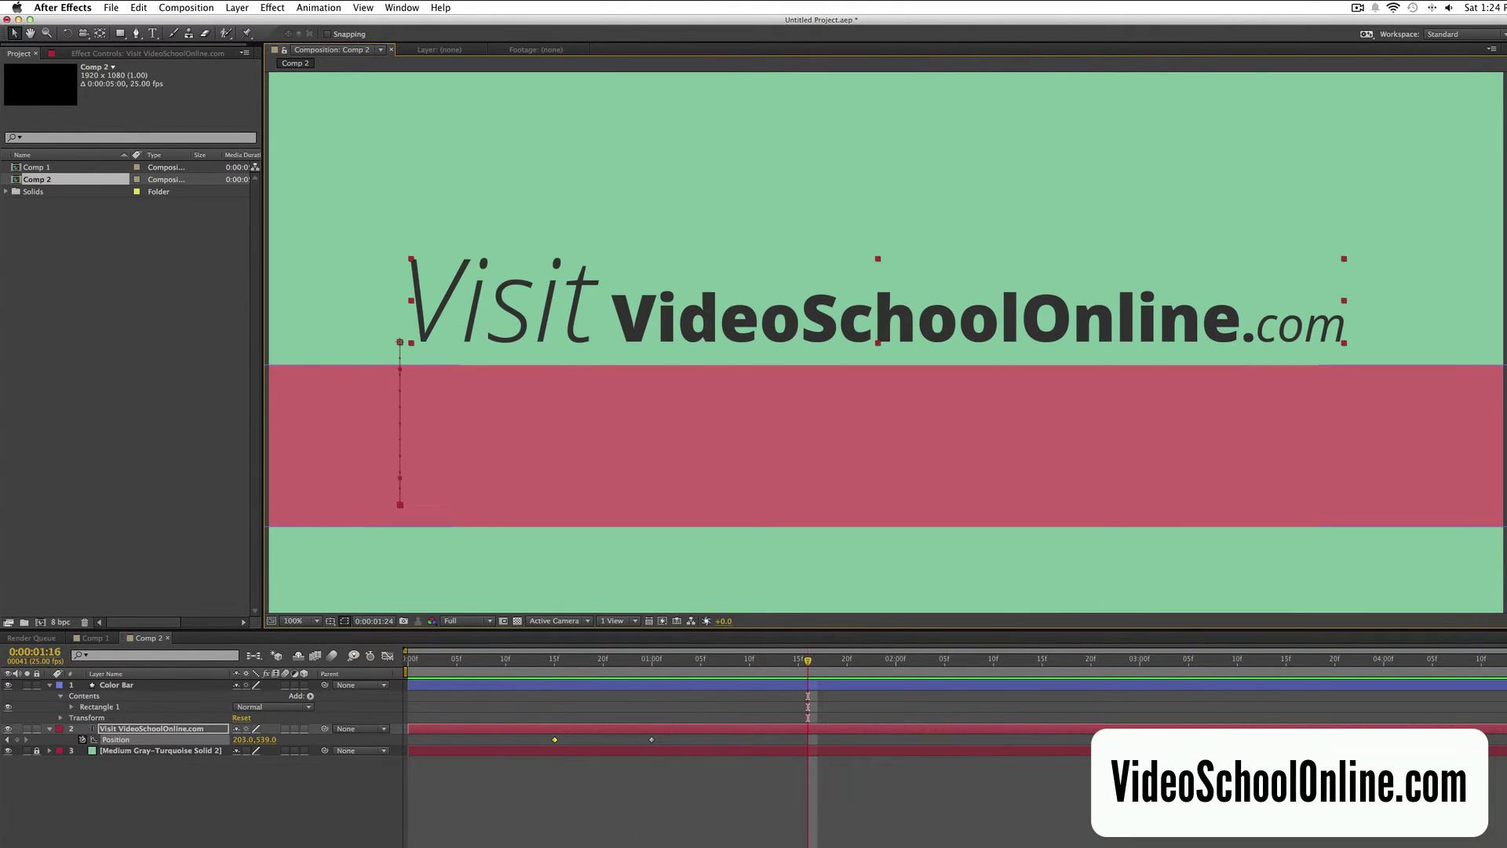
left_click_drag(1504, 673, 736, 668)
key("space")
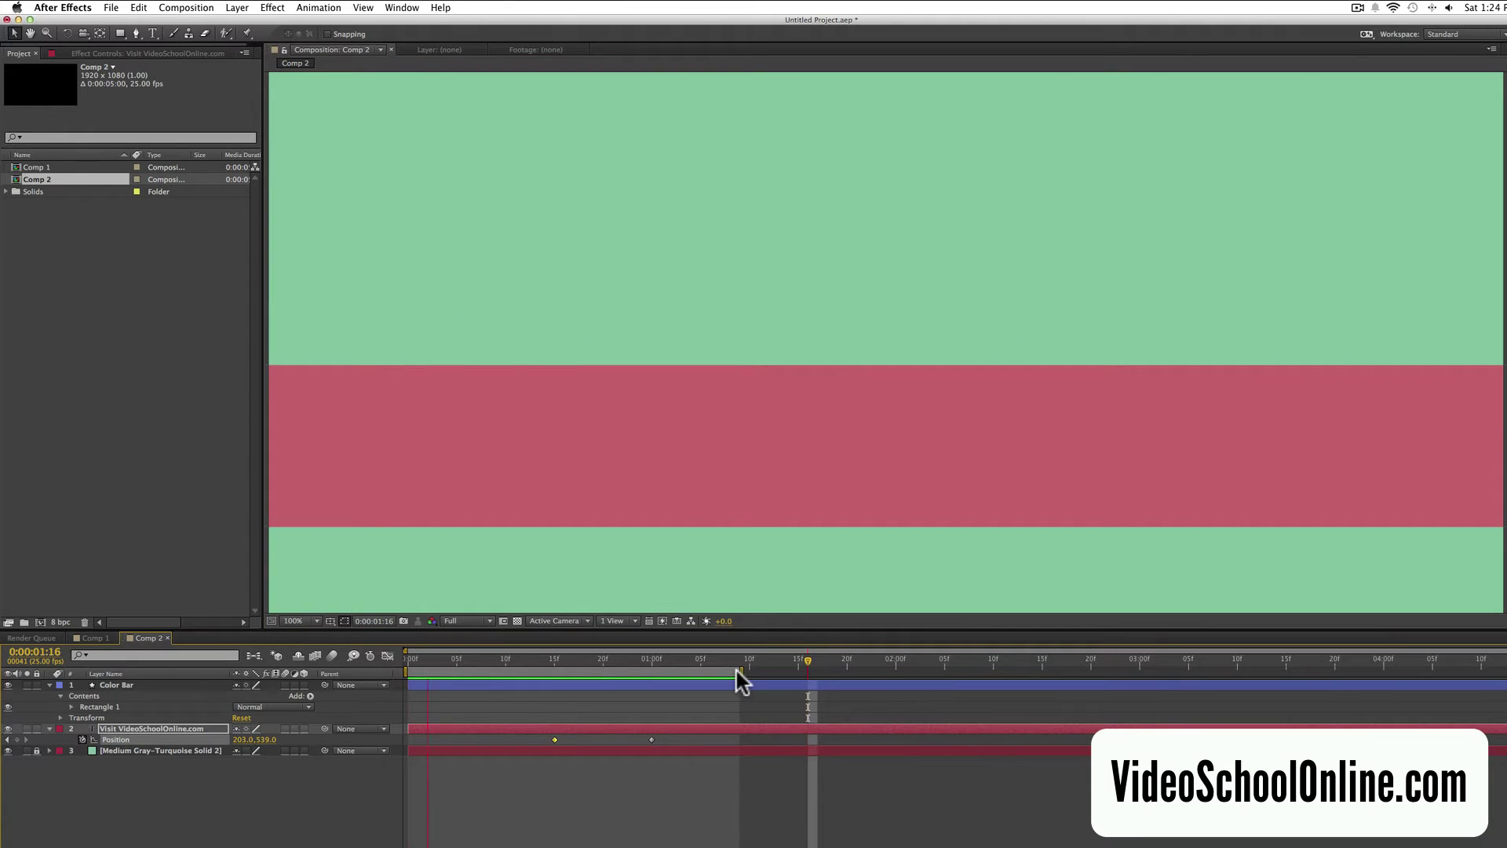
key("space")
- Compare with the finished Comp 1, then return to Comp 2 and select the Position keyframes
left_click(91, 638)
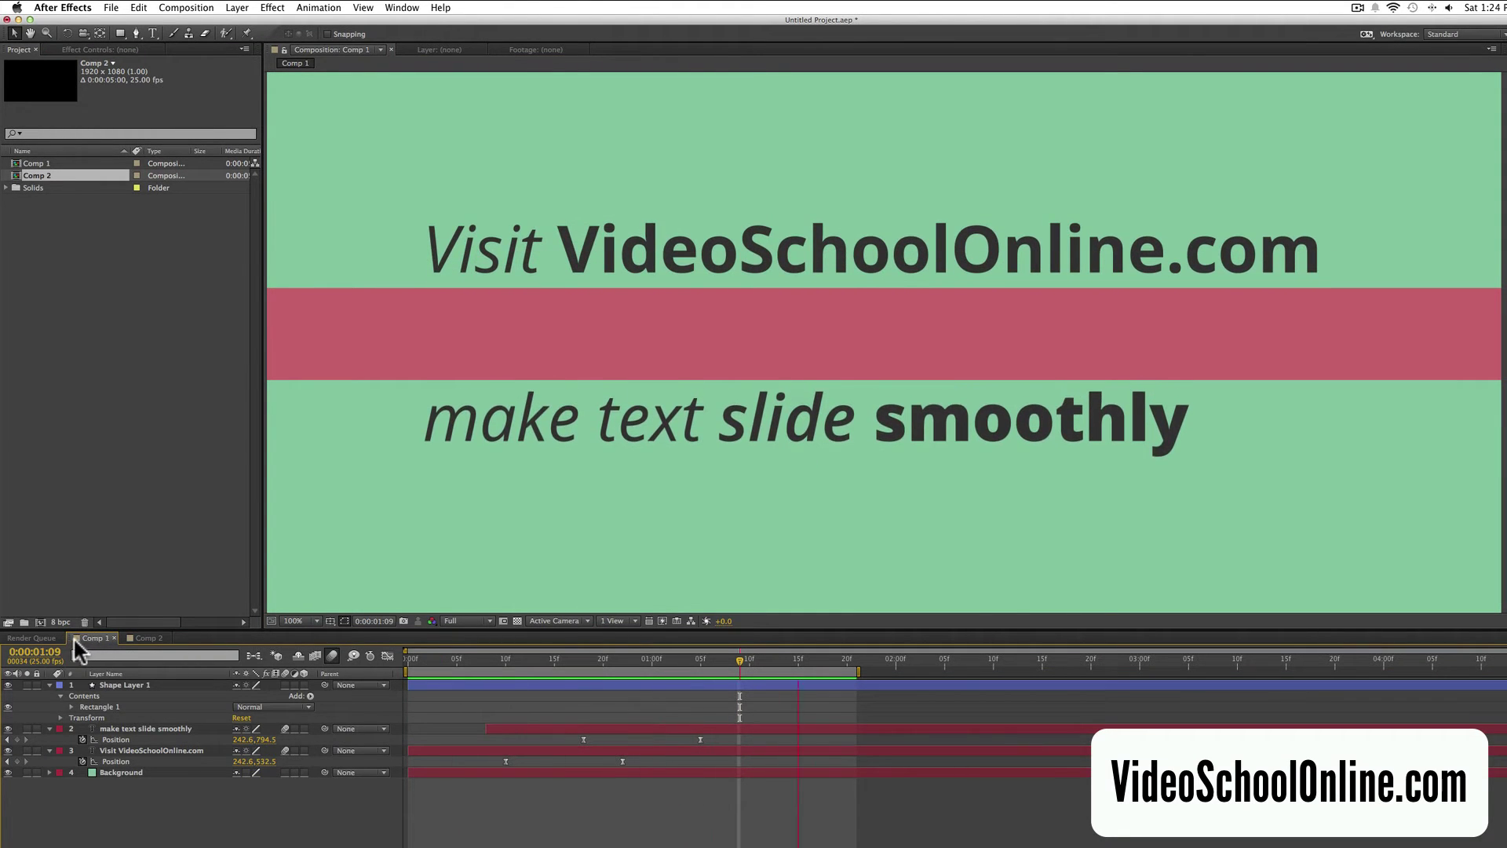
left_click(149, 634)
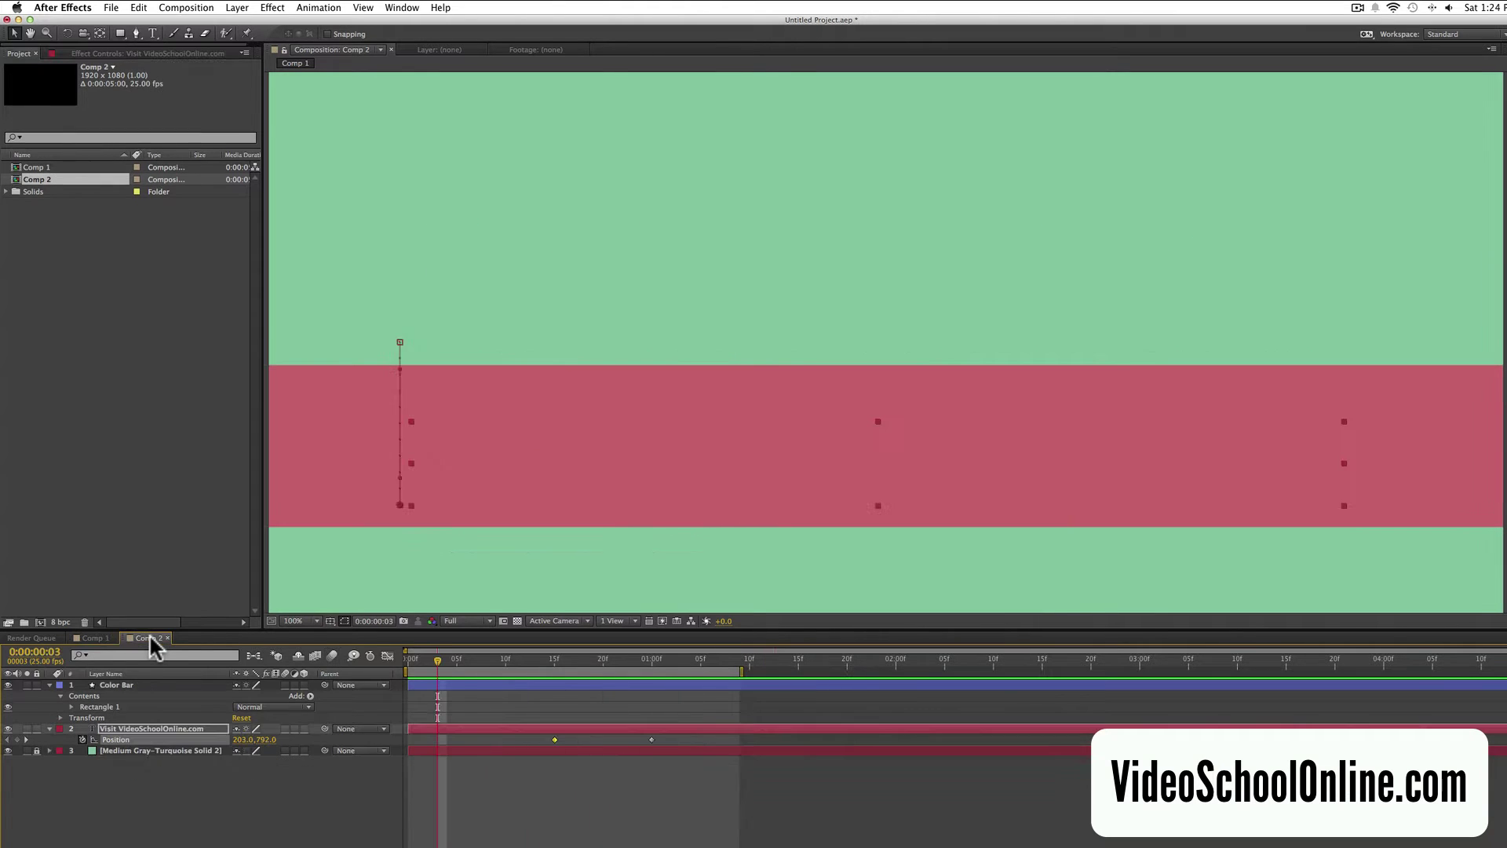
left_click_drag(671, 738, 559, 741)
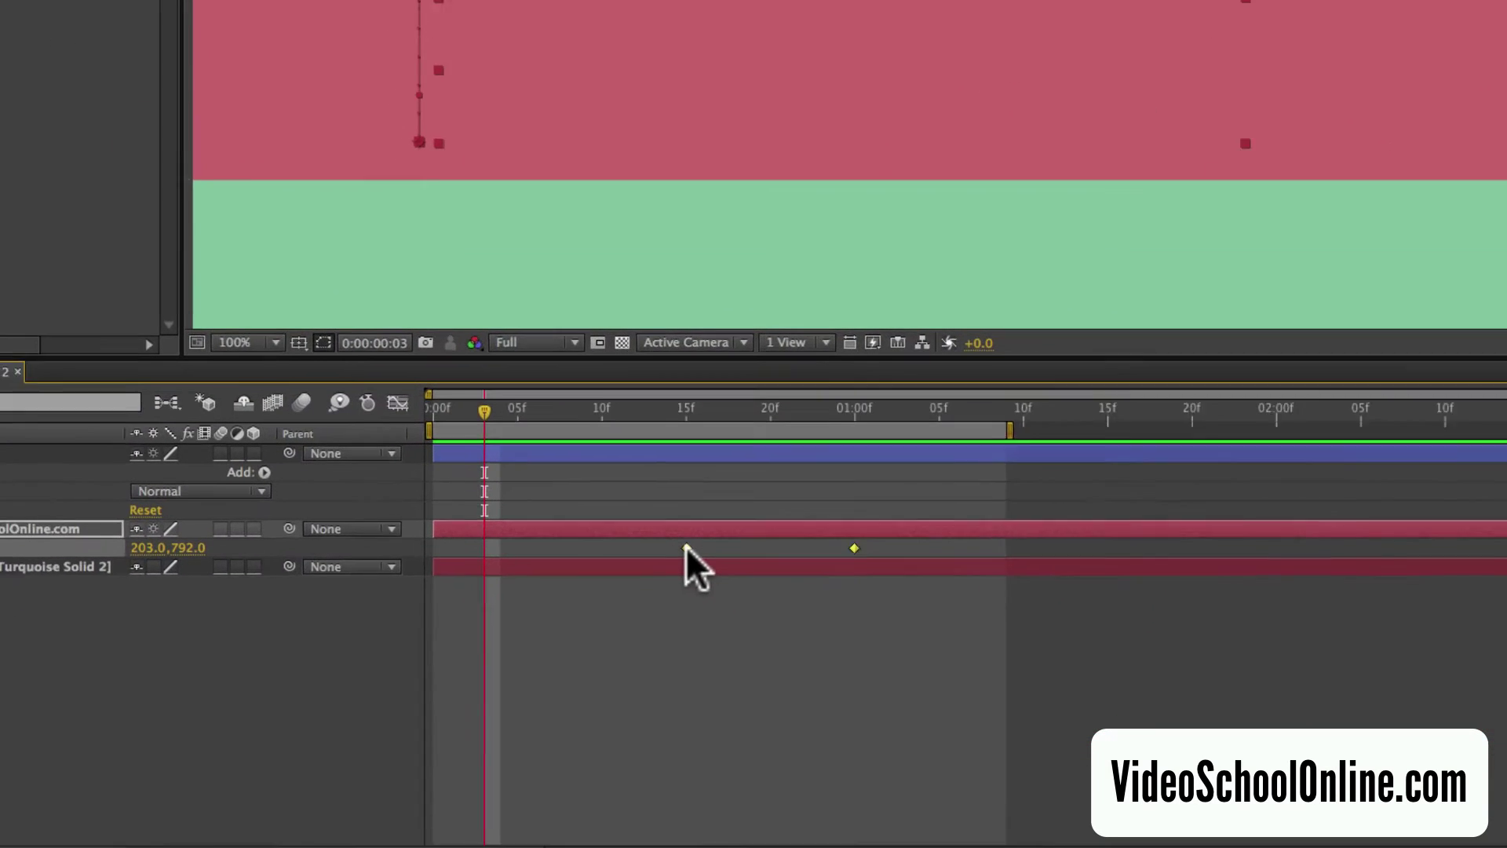
- Apply Keyframe Assistant > Easy Ease to both Position keyframes
right_click(686, 547)
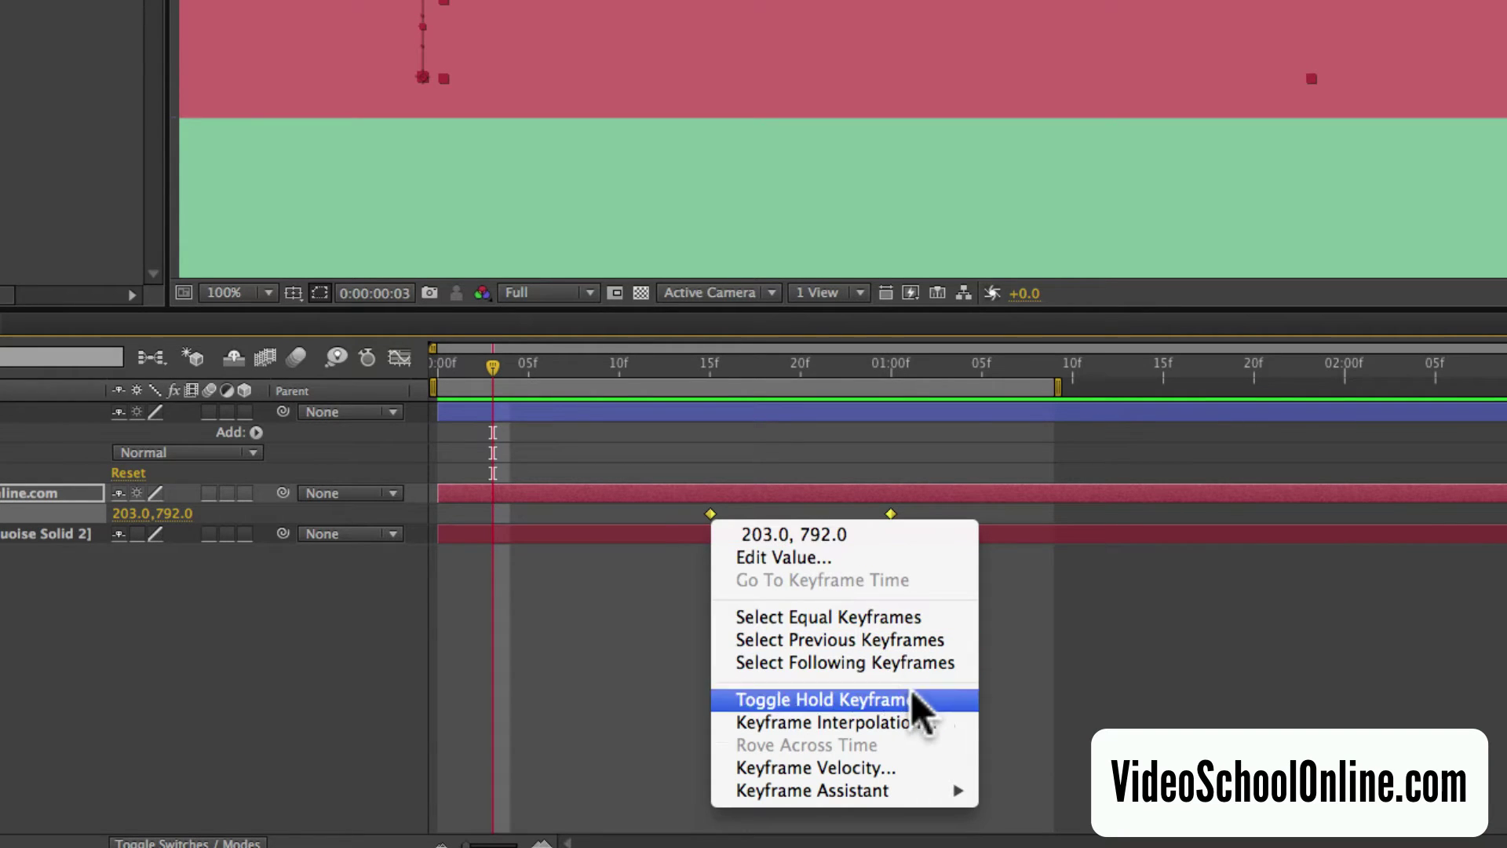
mouse_move(864, 793)
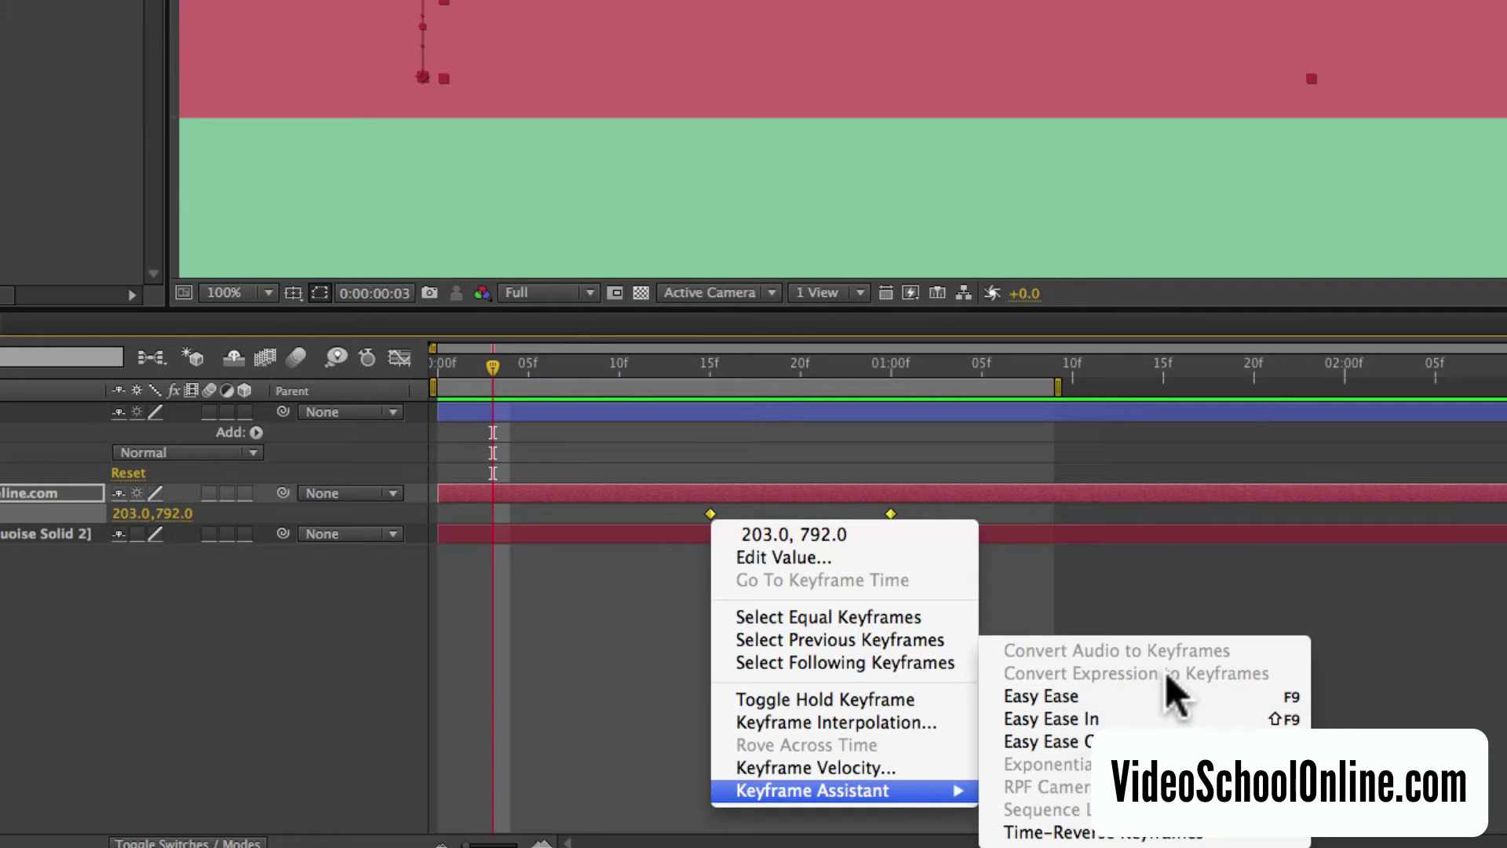
left_click(1128, 699)
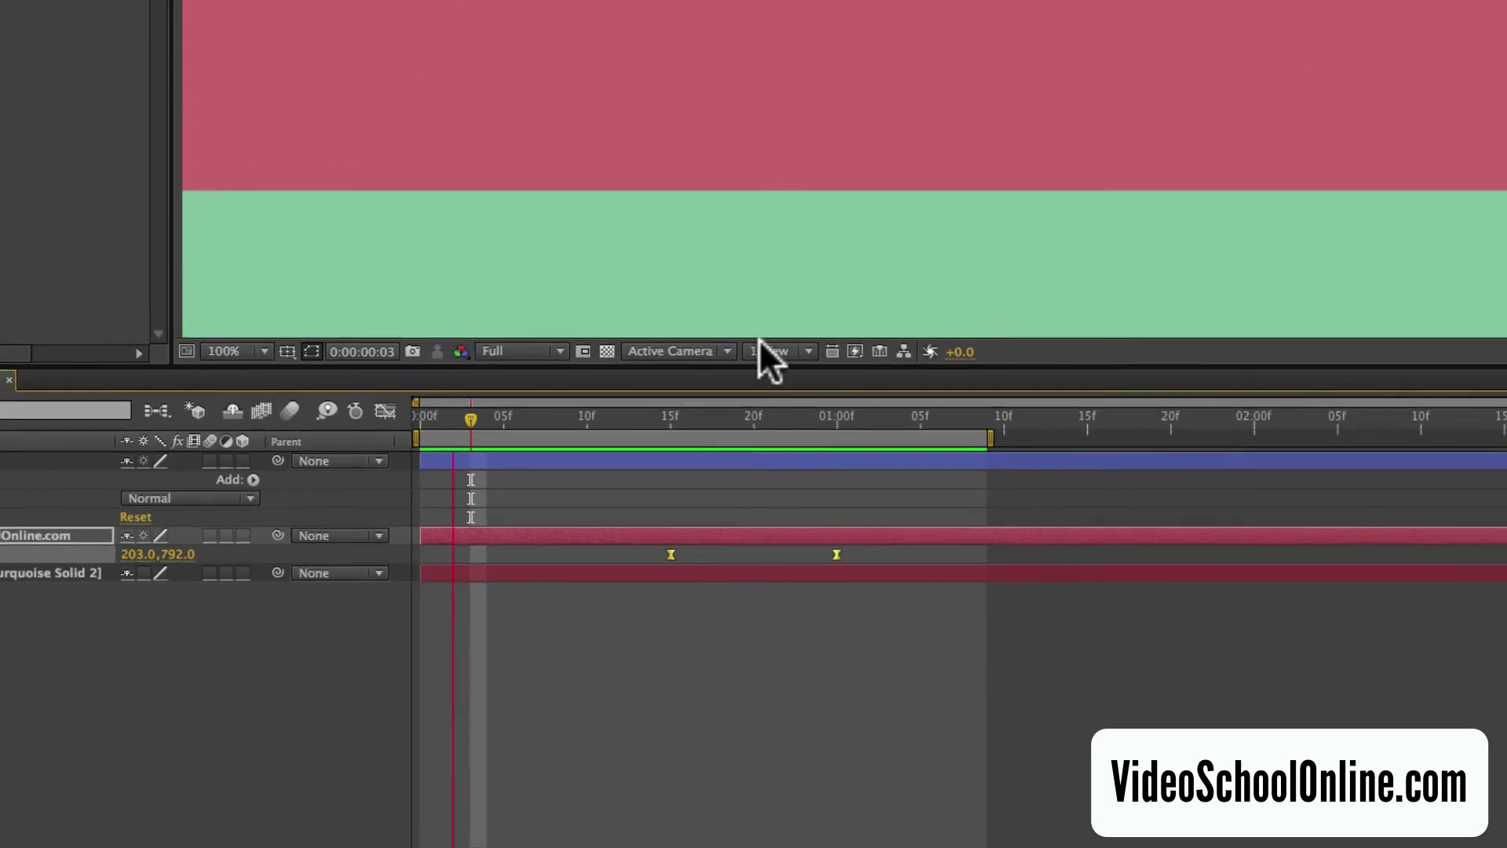
- Scrub through the timeline and preview the eased slide animation
key("space")
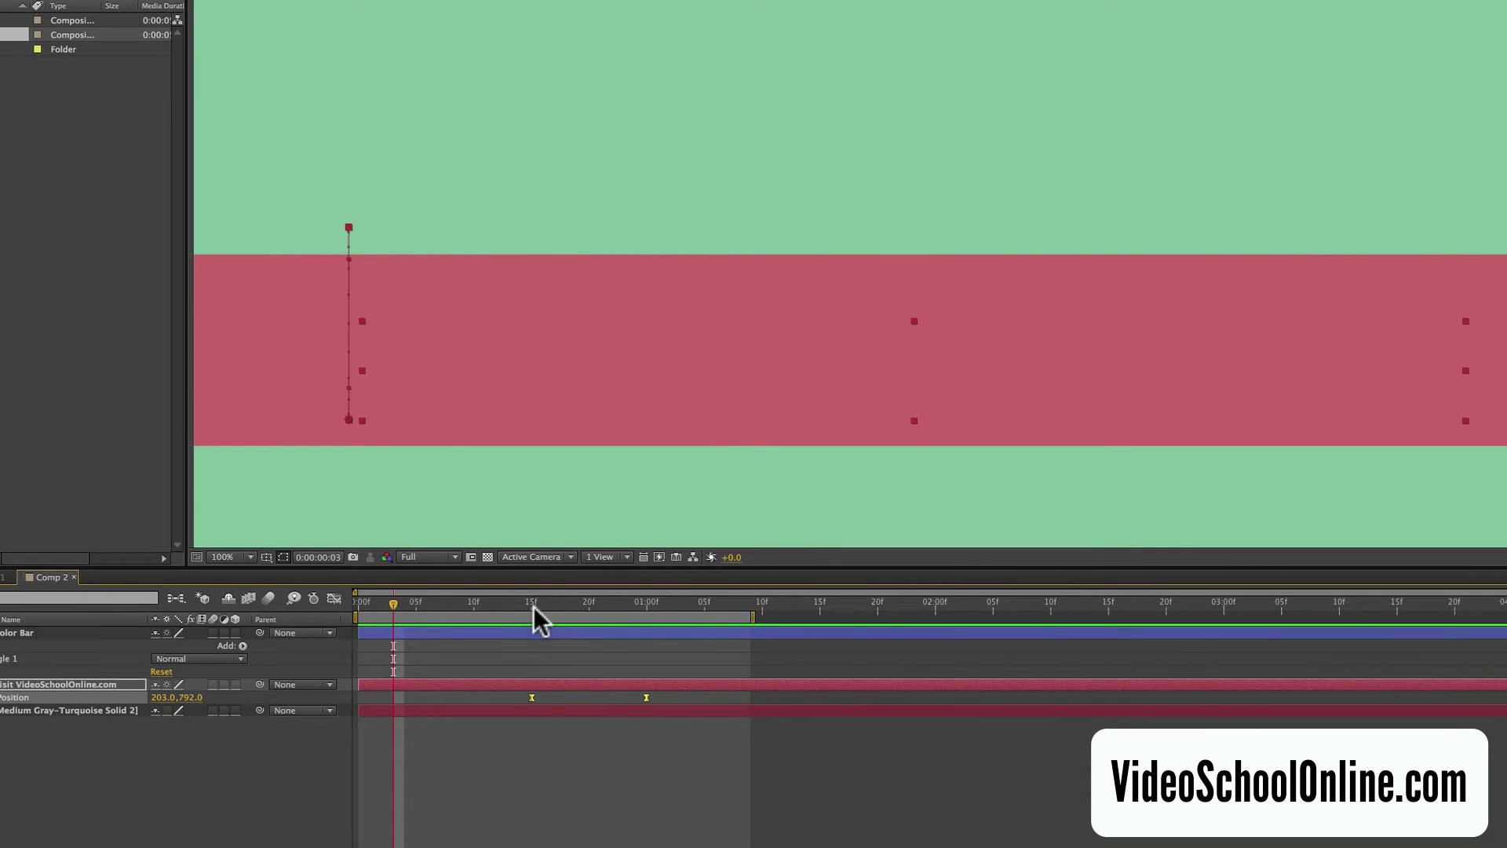
left_click_drag(534, 606, 630, 604)
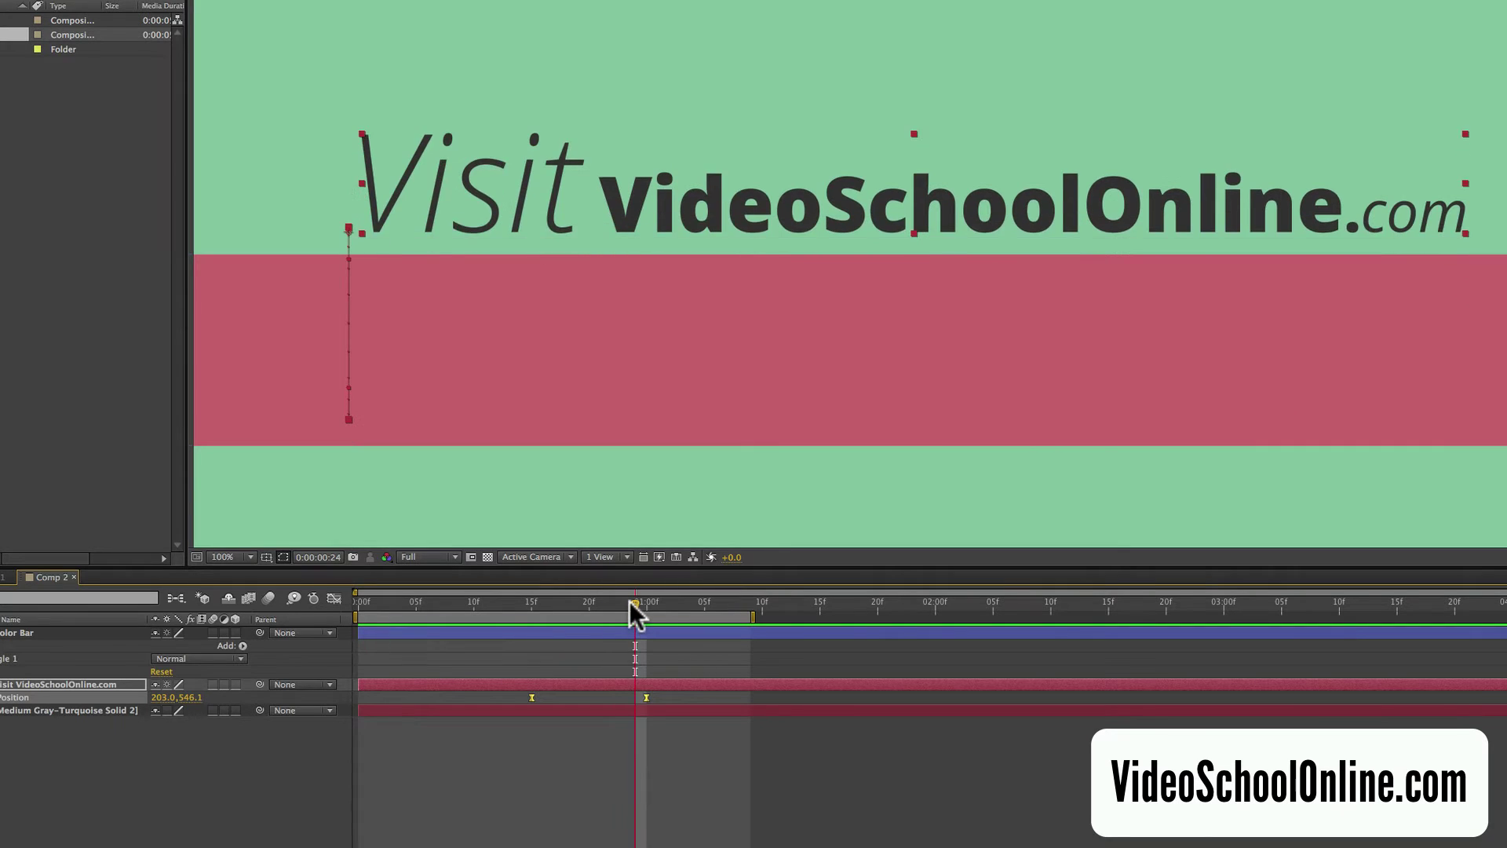
key("space")
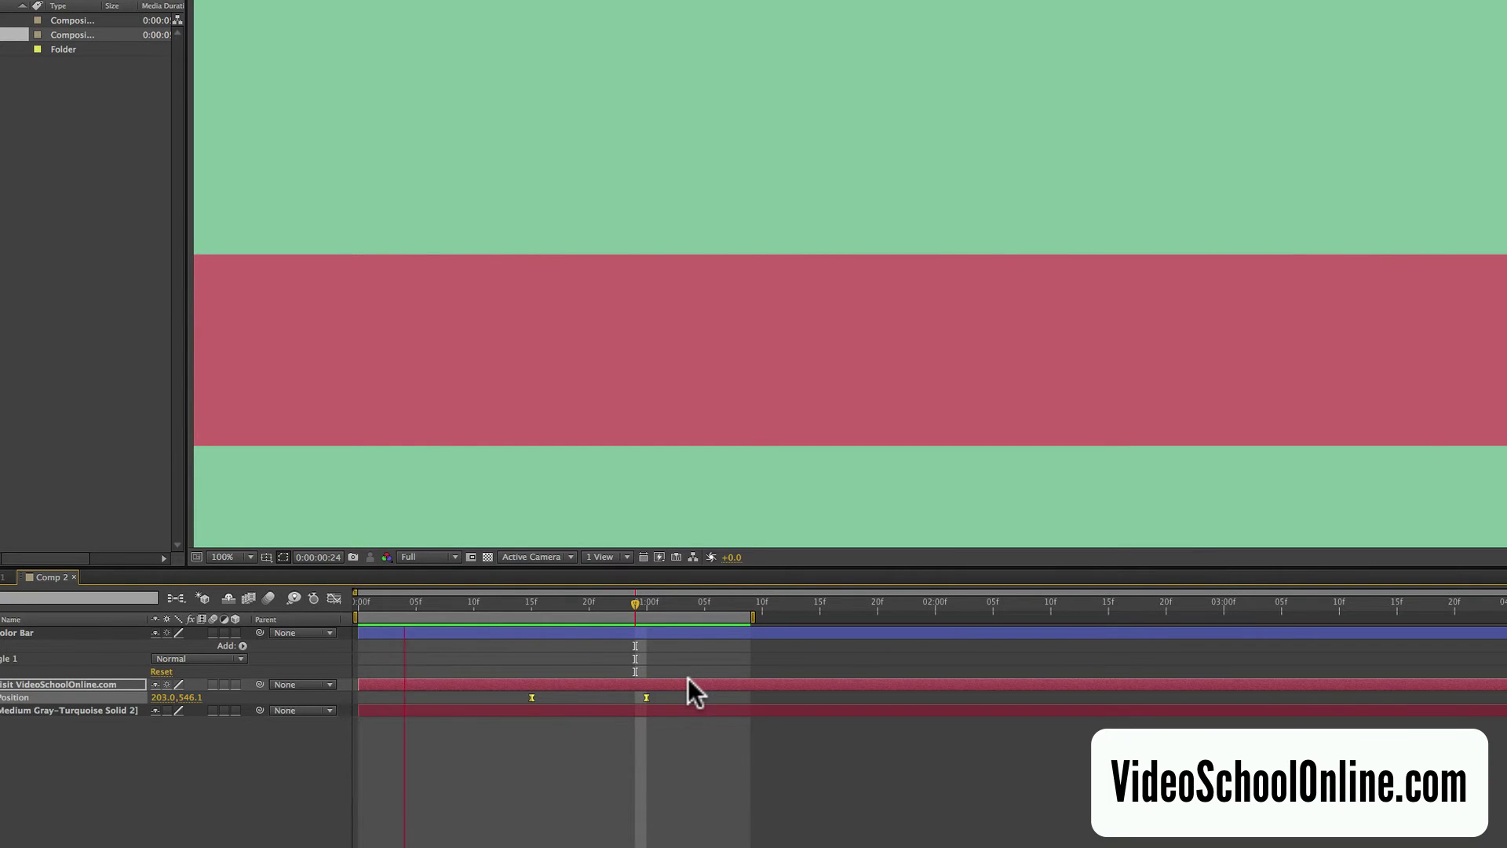
- At frame 23, switch on motion blur for the text layer and for all of Comp 2
left_click(622, 606)
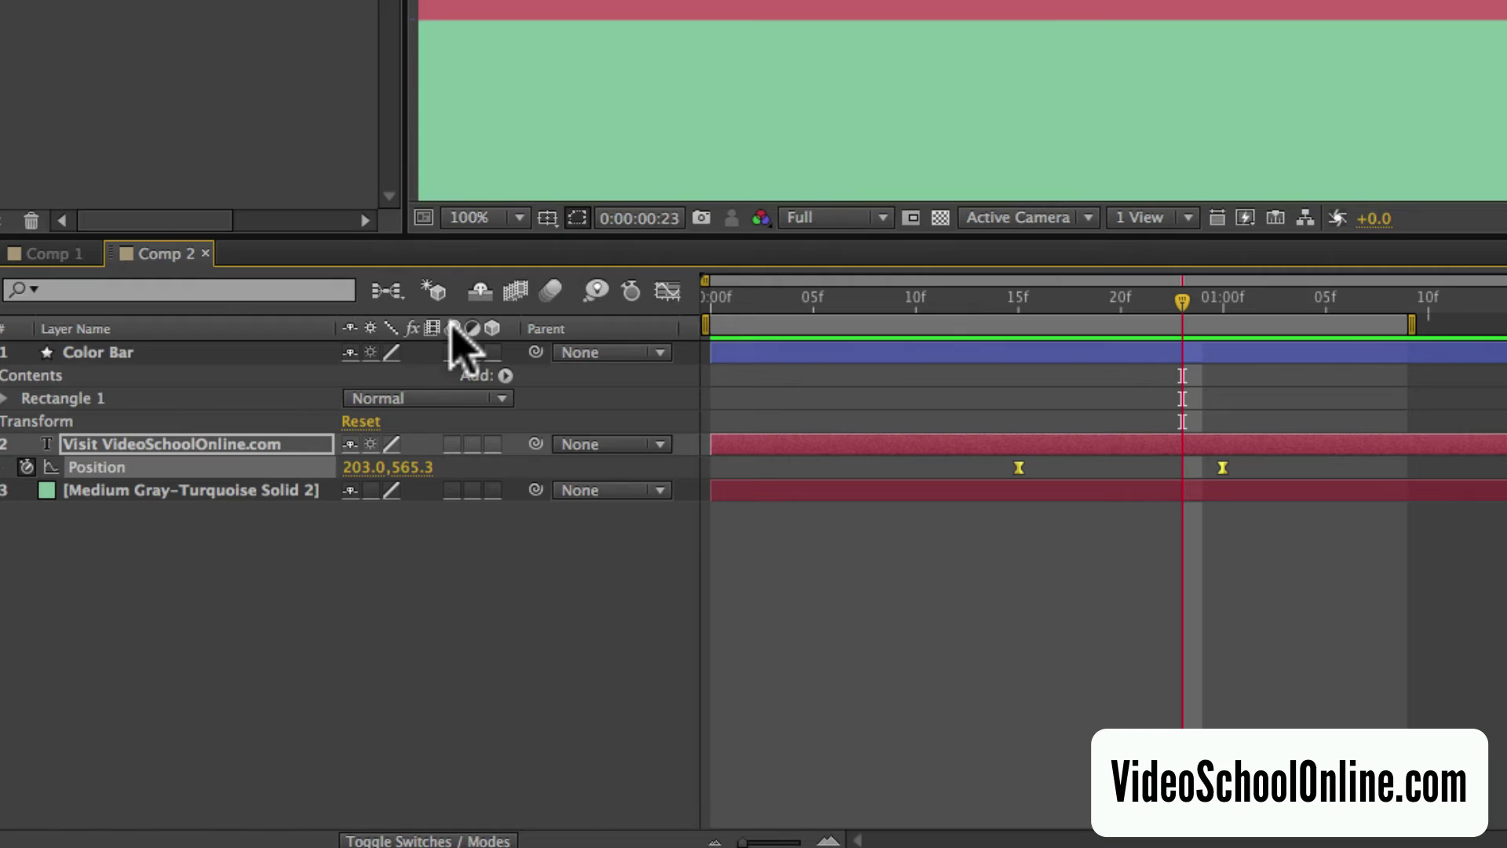
left_click(452, 445)
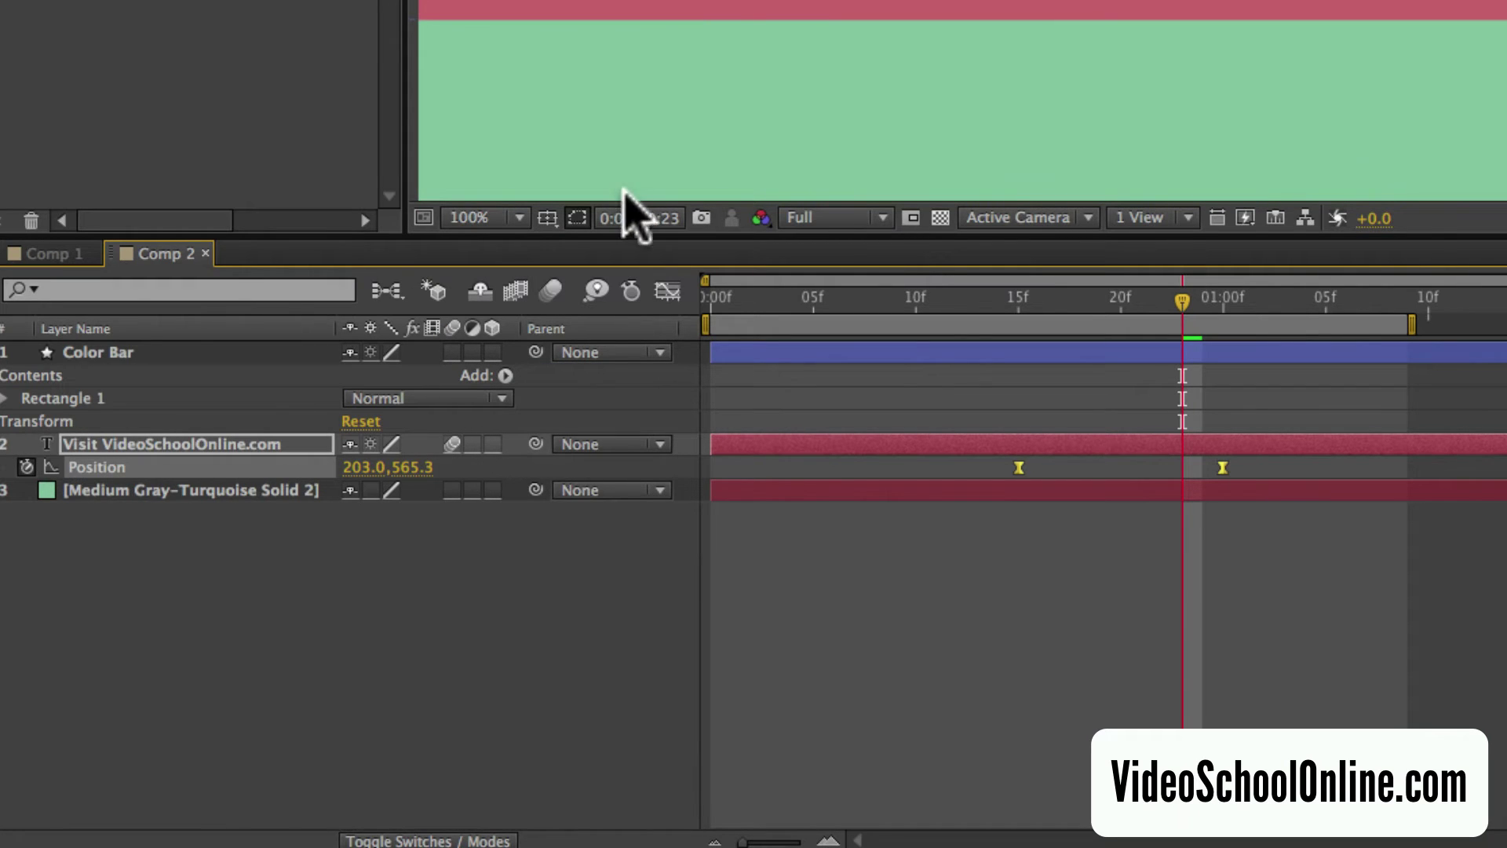
left_click(552, 290)
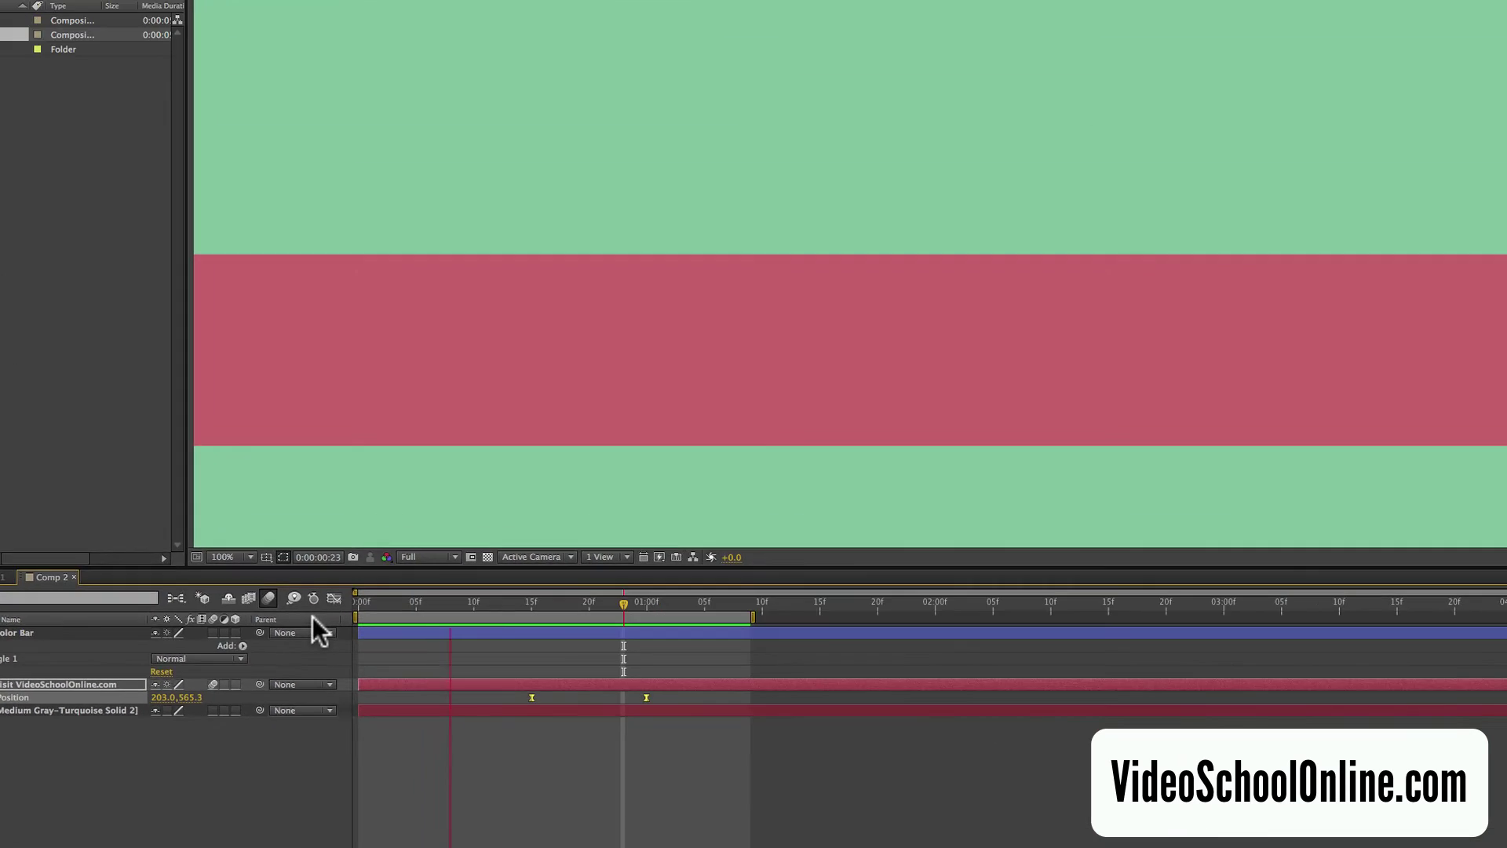
left_click(534, 605)
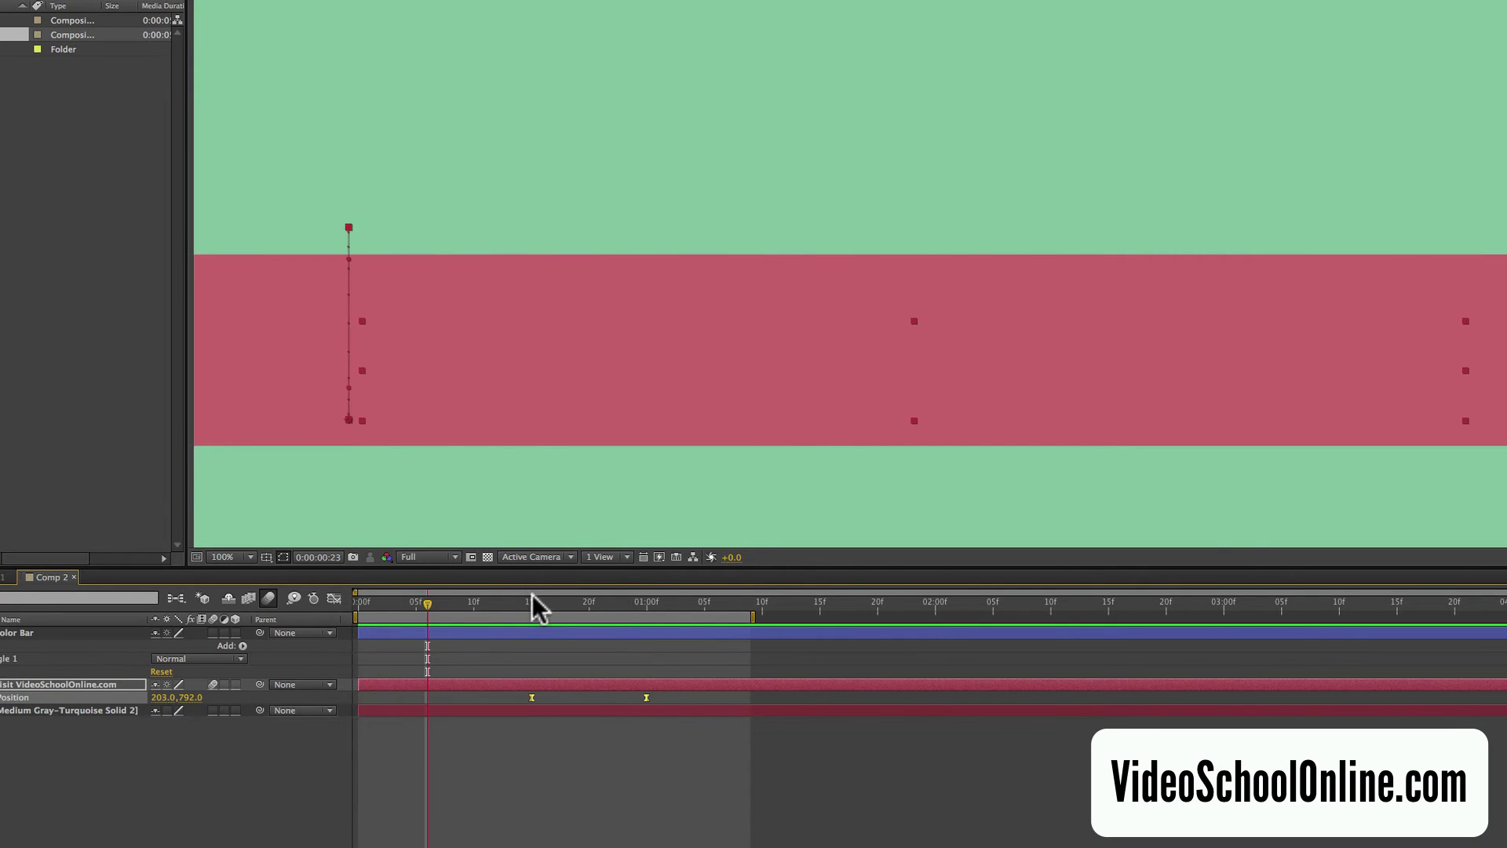
left_click_drag(536, 604, 611, 602)
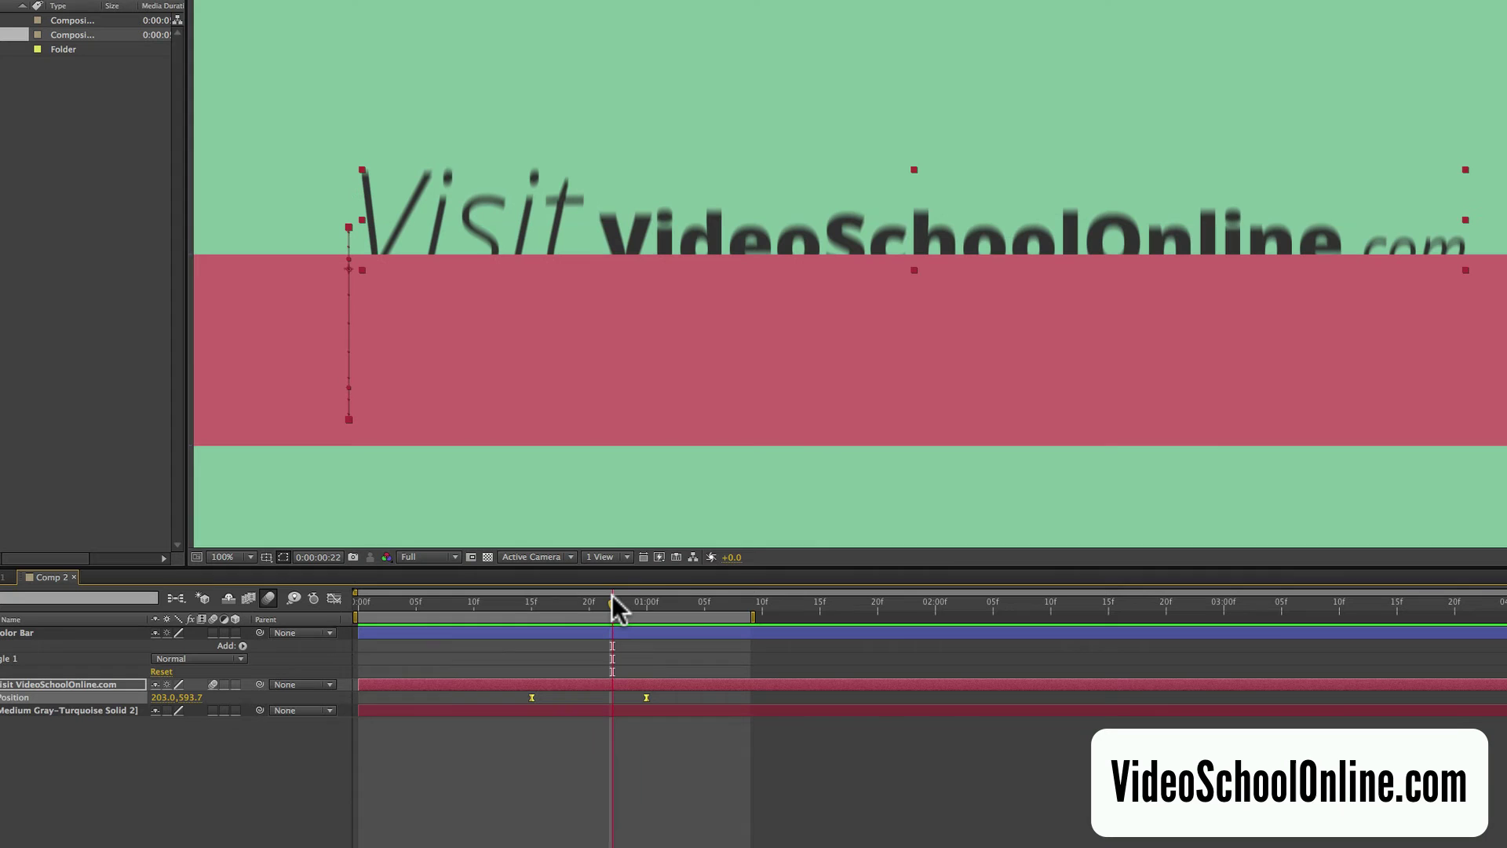
key("space")
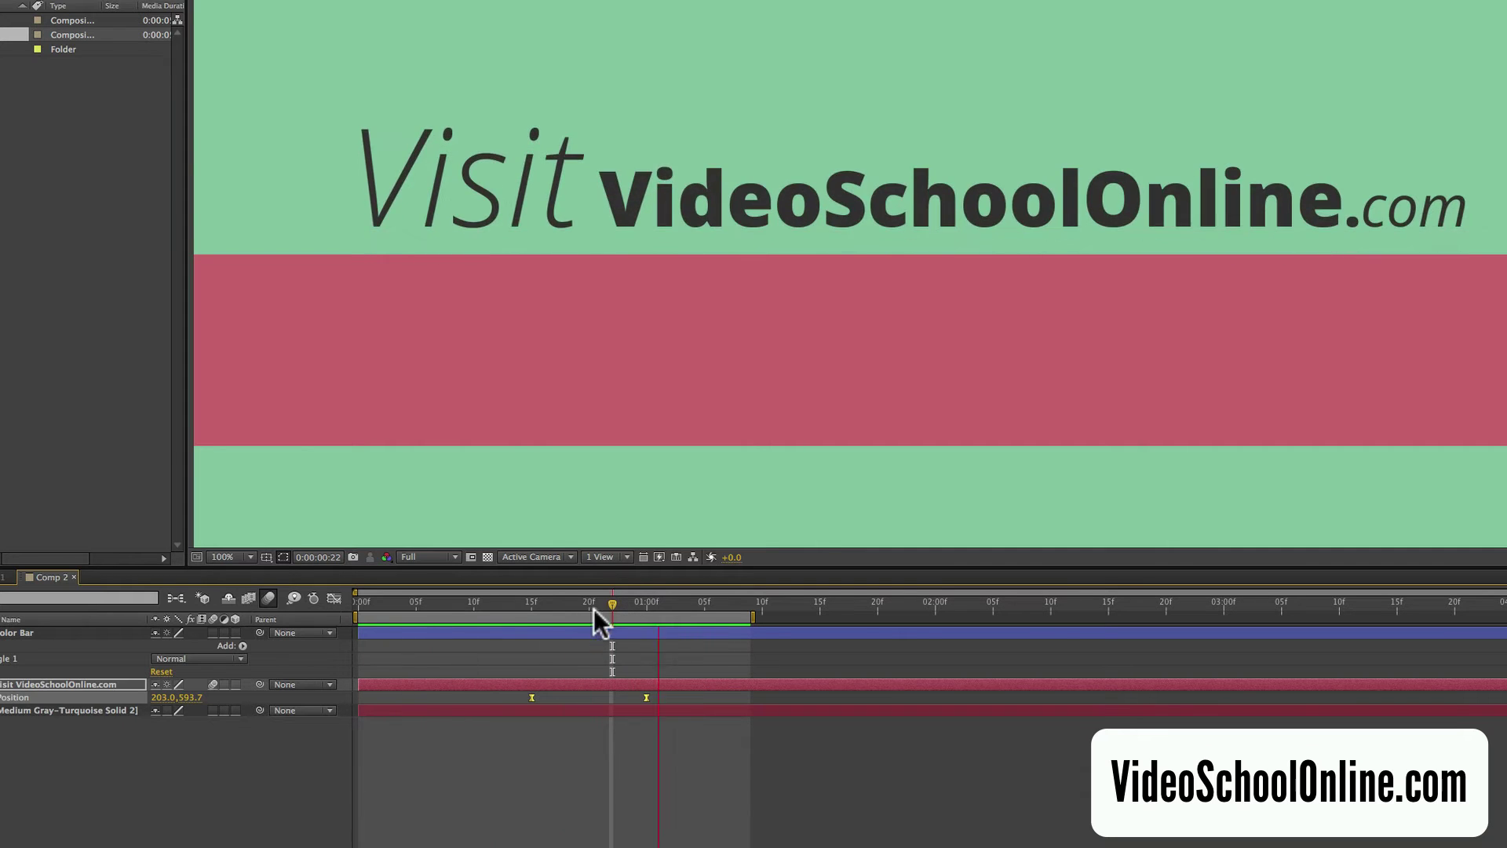
key("space")
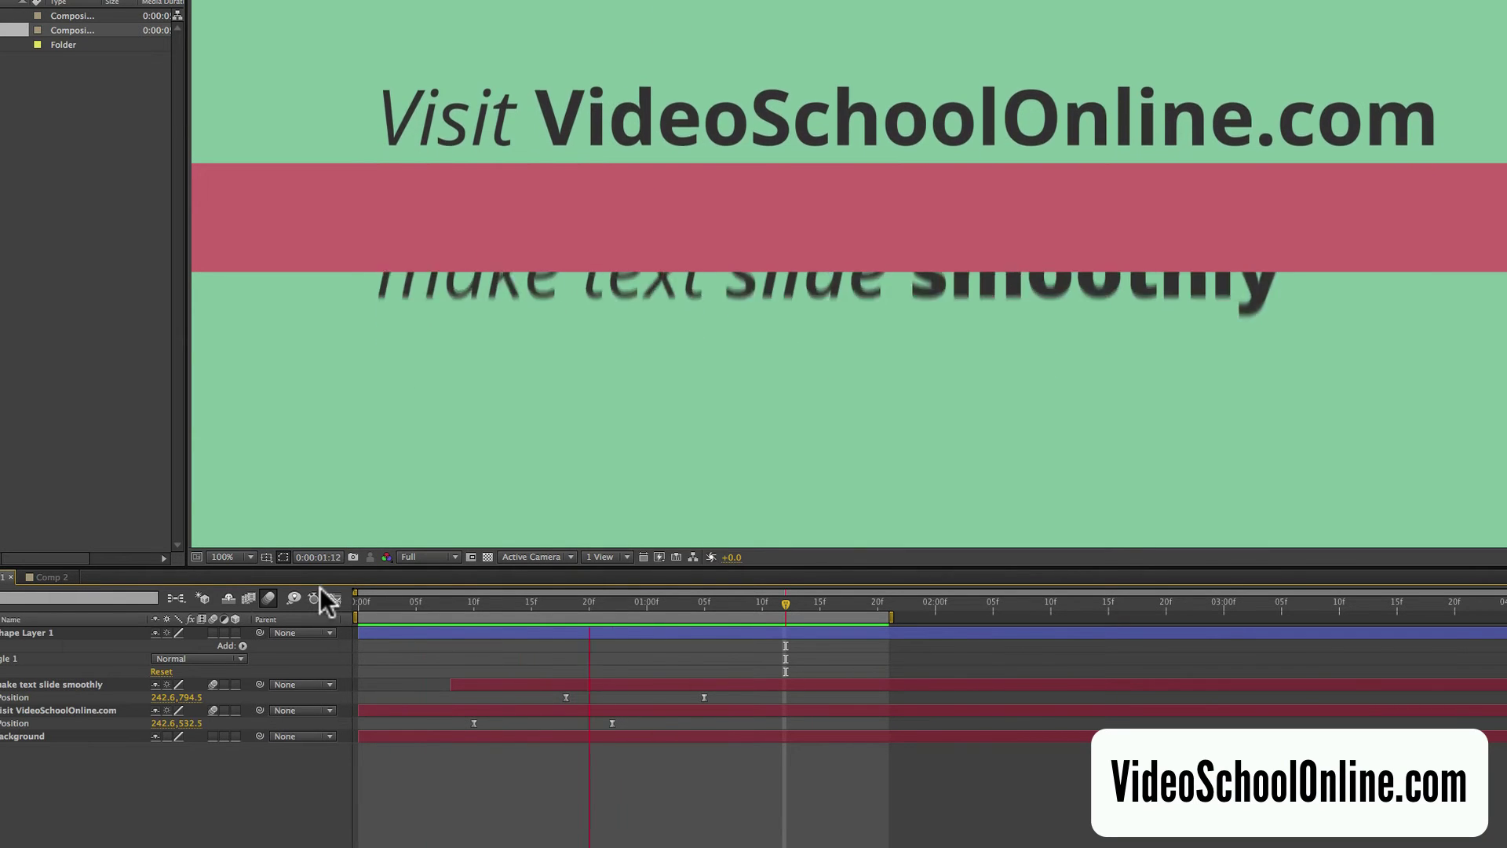
left_click(47, 577)
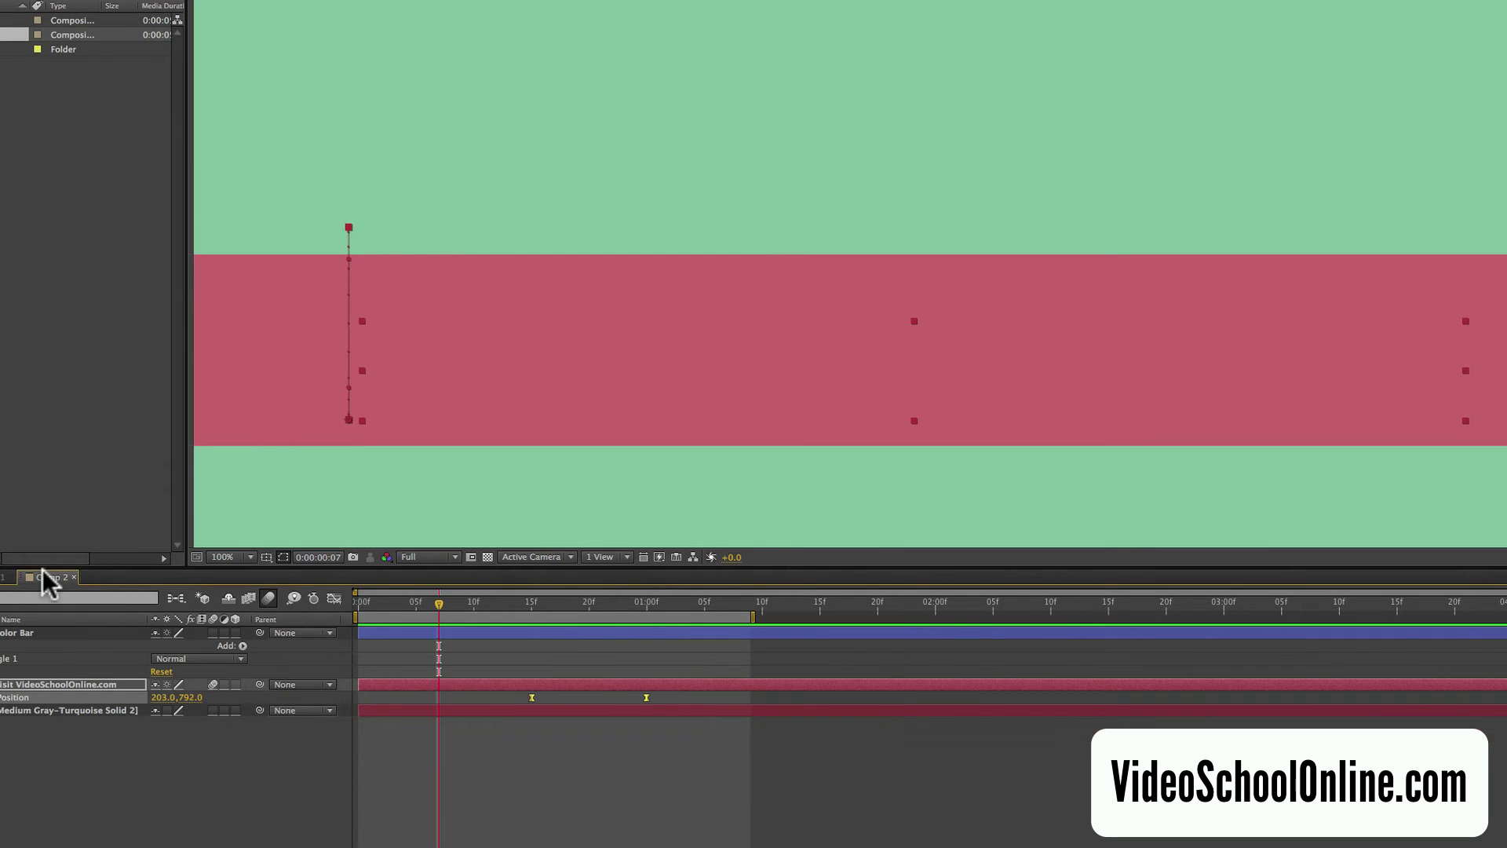
left_click(634, 602)
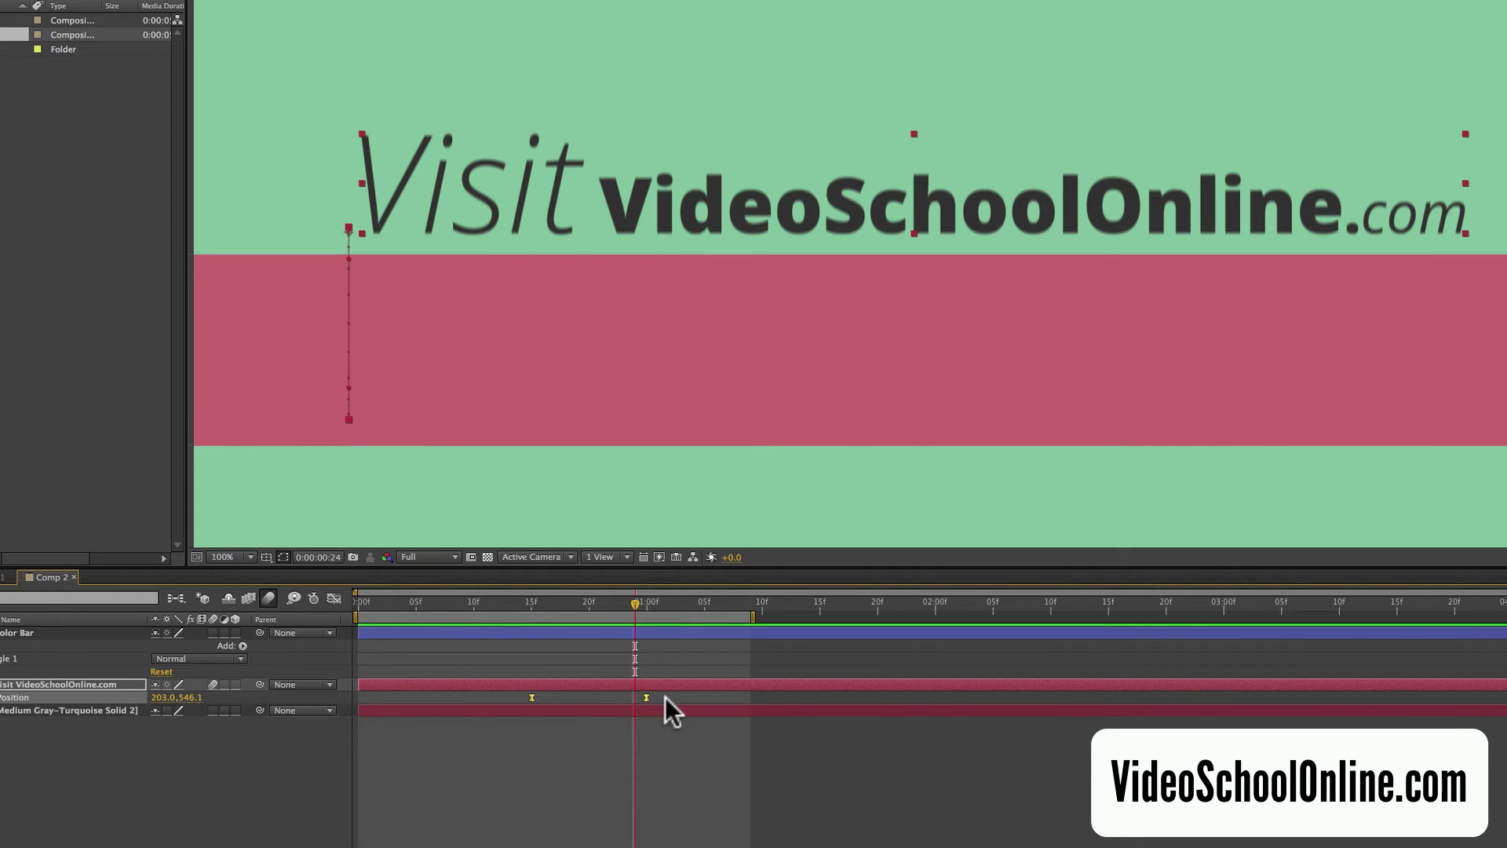
left_click_drag(666, 698, 459, 694)
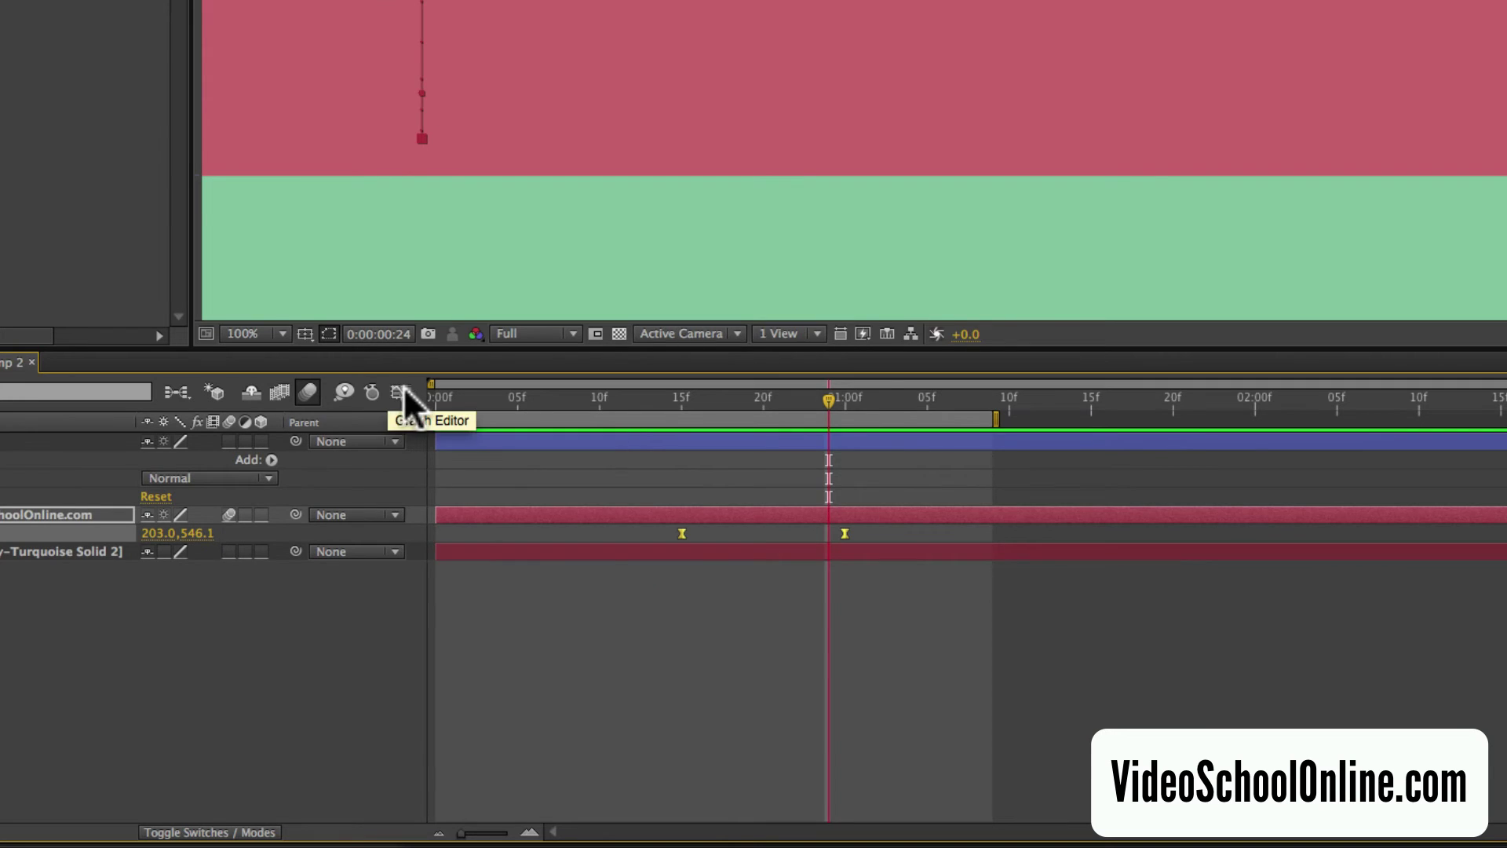
- Open the Graph Editor in an enlarged panel, set to Edit Speed Graph for Position
left_click(400, 392)
left_click_drag(822, 346, 910, 129)
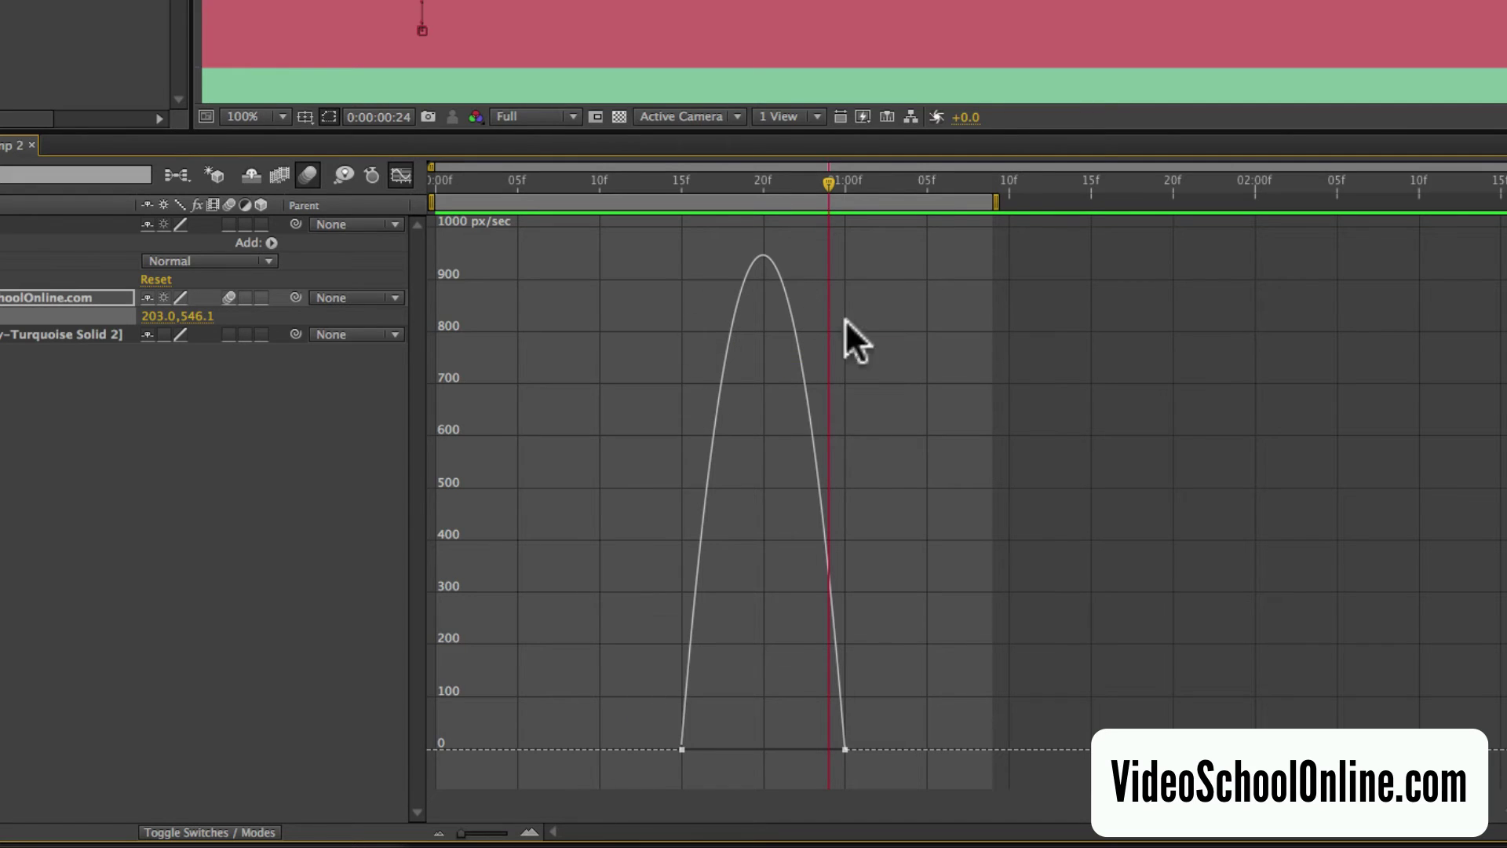
mouse_move(682, 747)
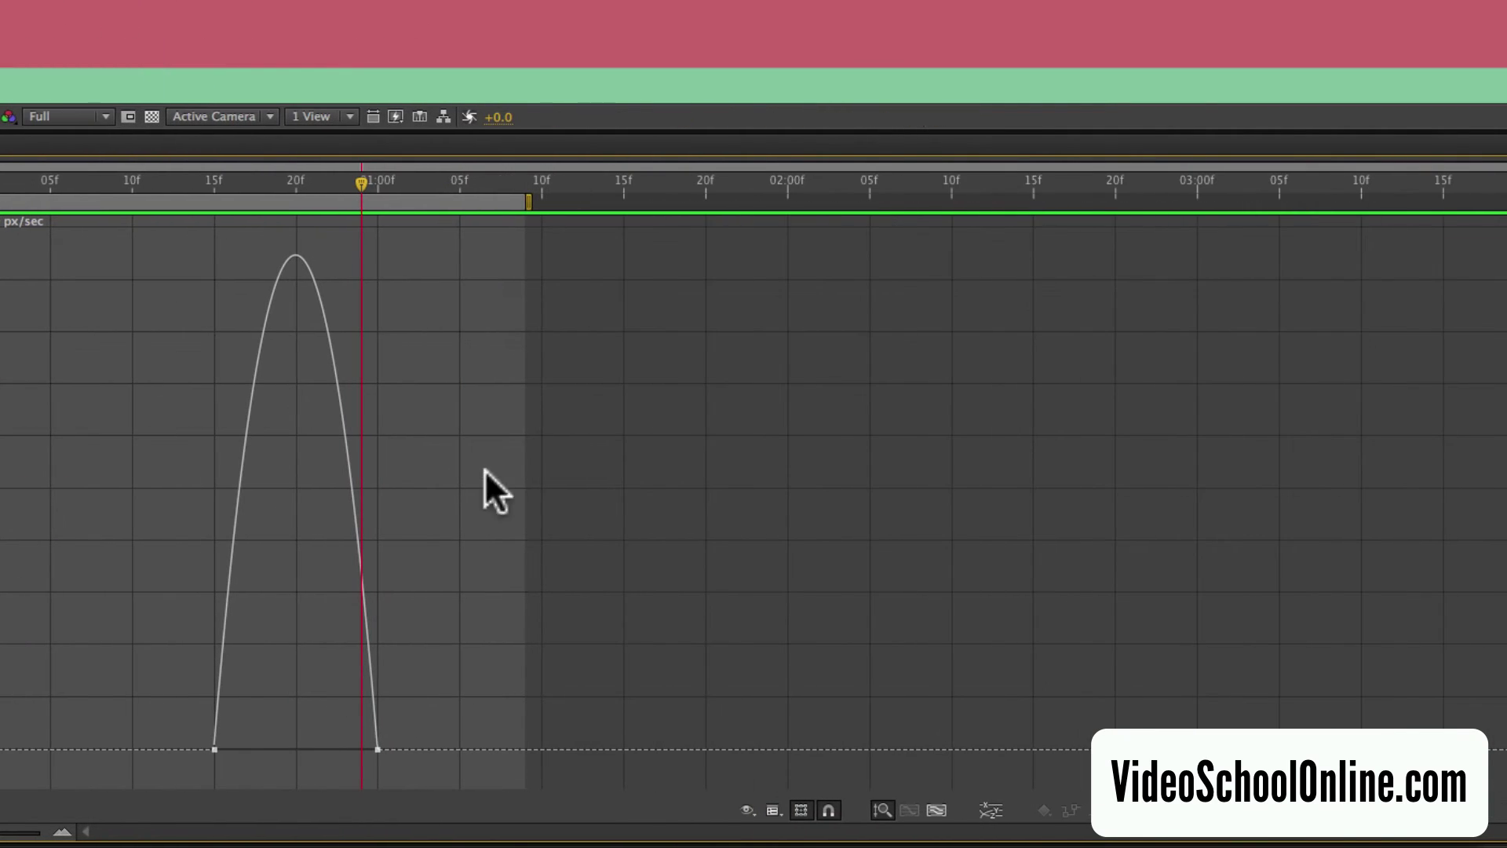
left_click(775, 811)
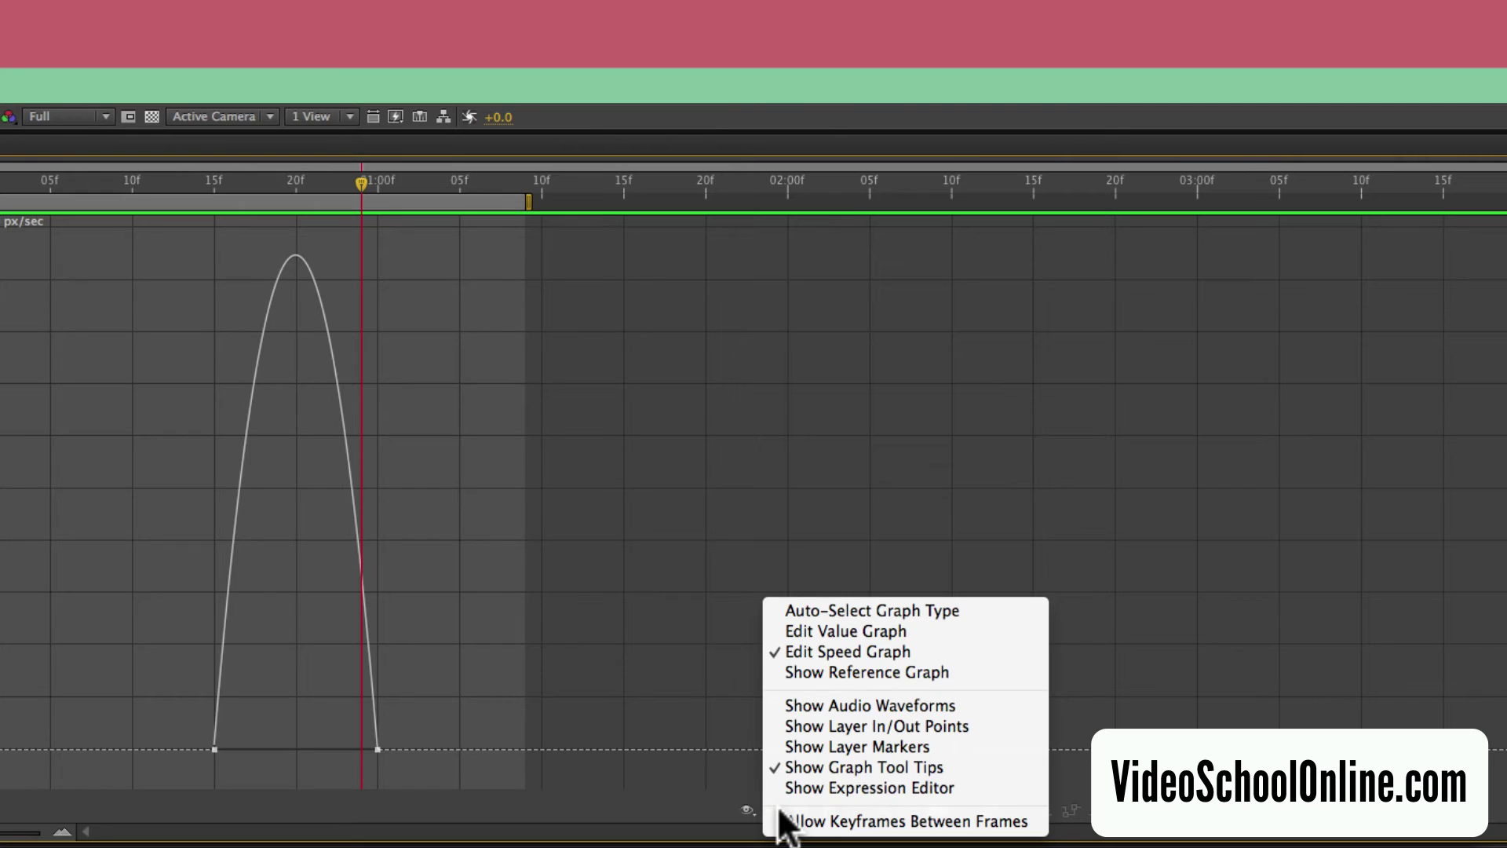
left_click(832, 652)
- Set the last keyframe's ease influence to about 93% and the first keyframe's to about 16%
left_click(683, 750)
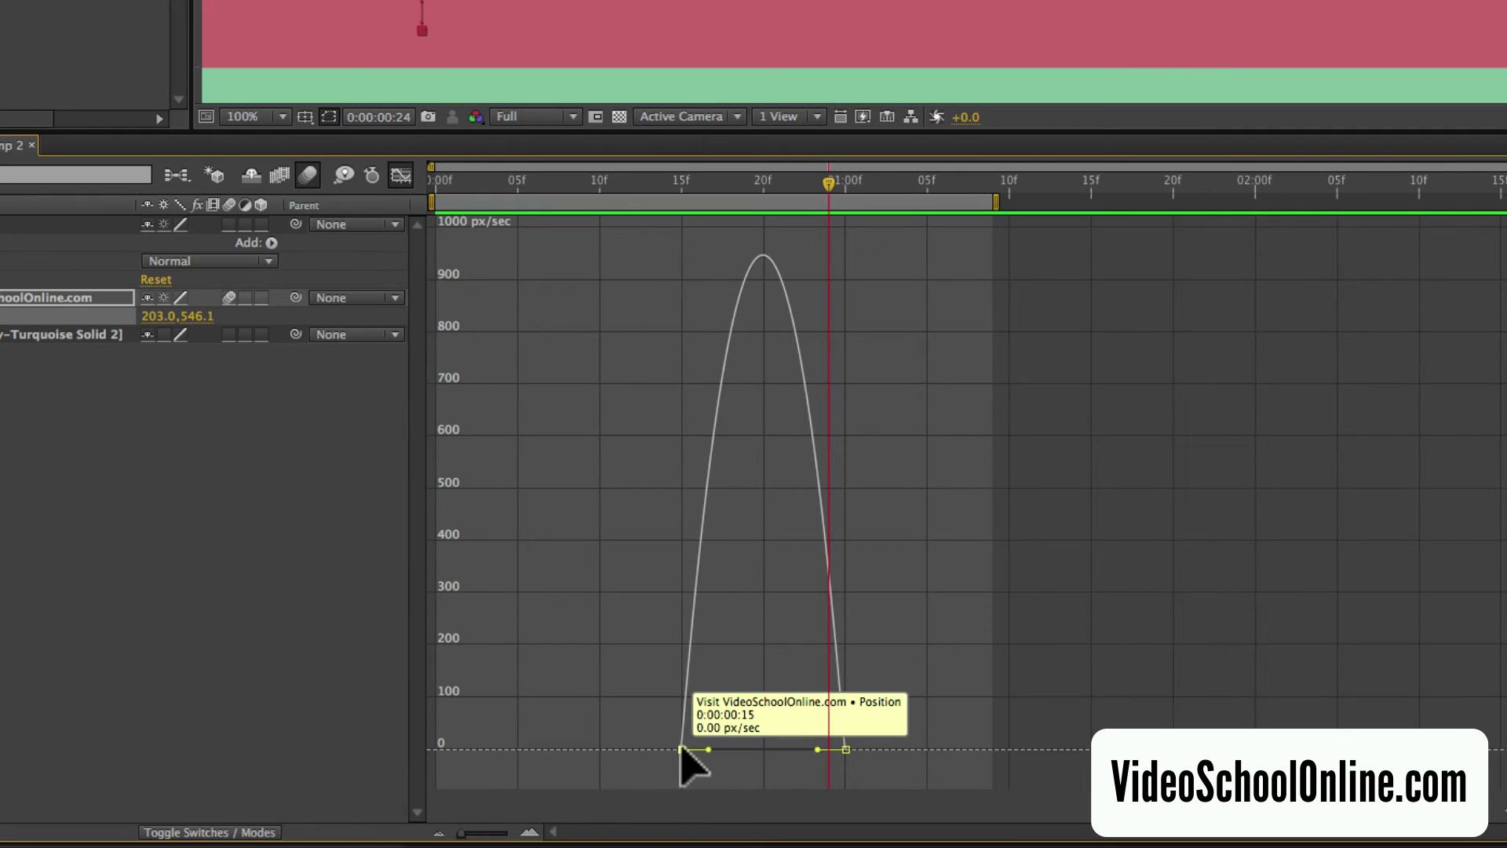
left_click(683, 750)
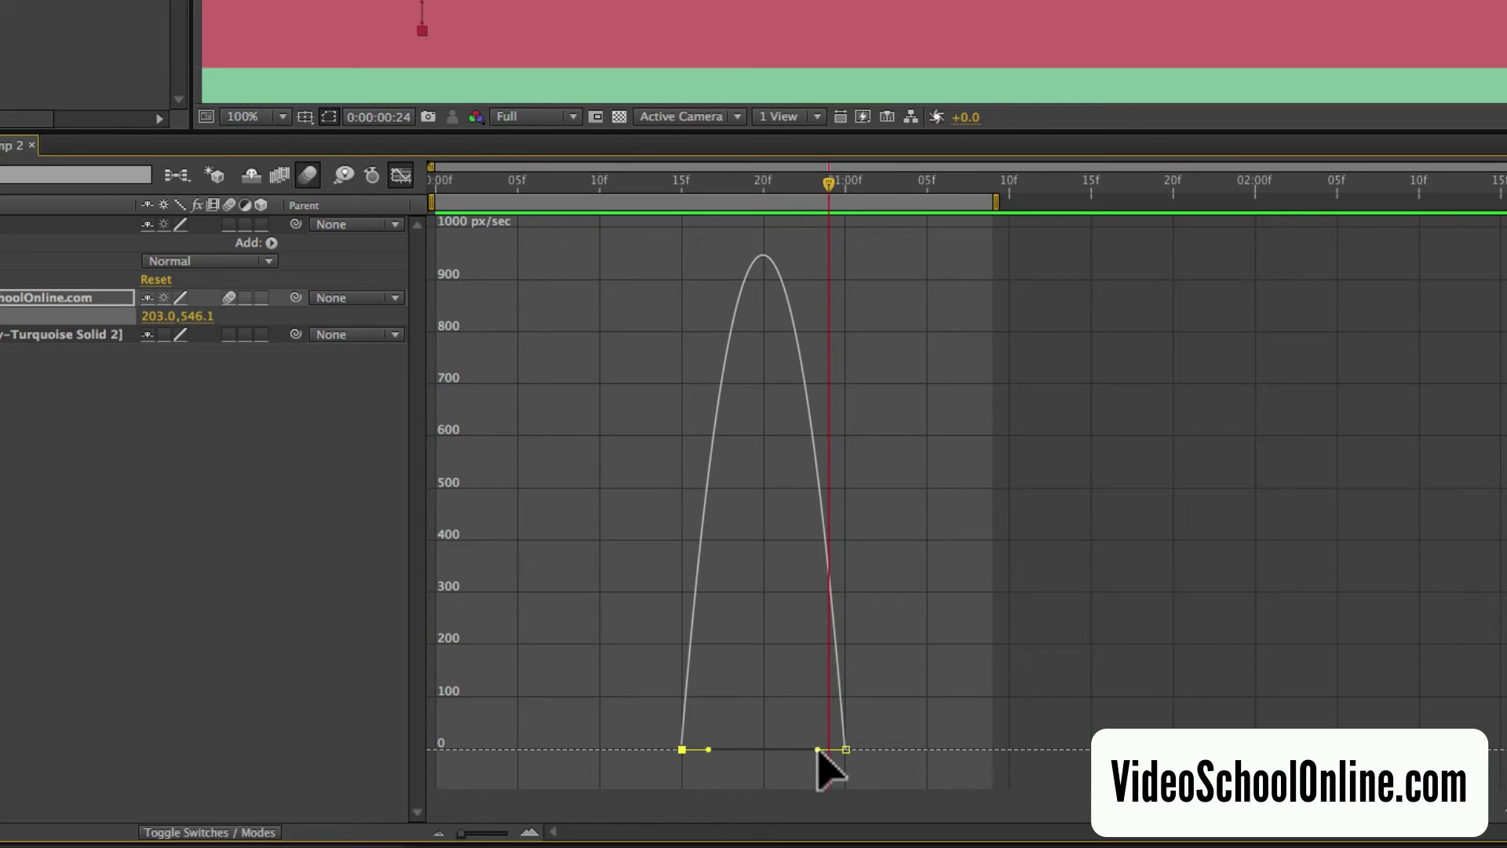
left_click_drag(817, 750, 773, 750)
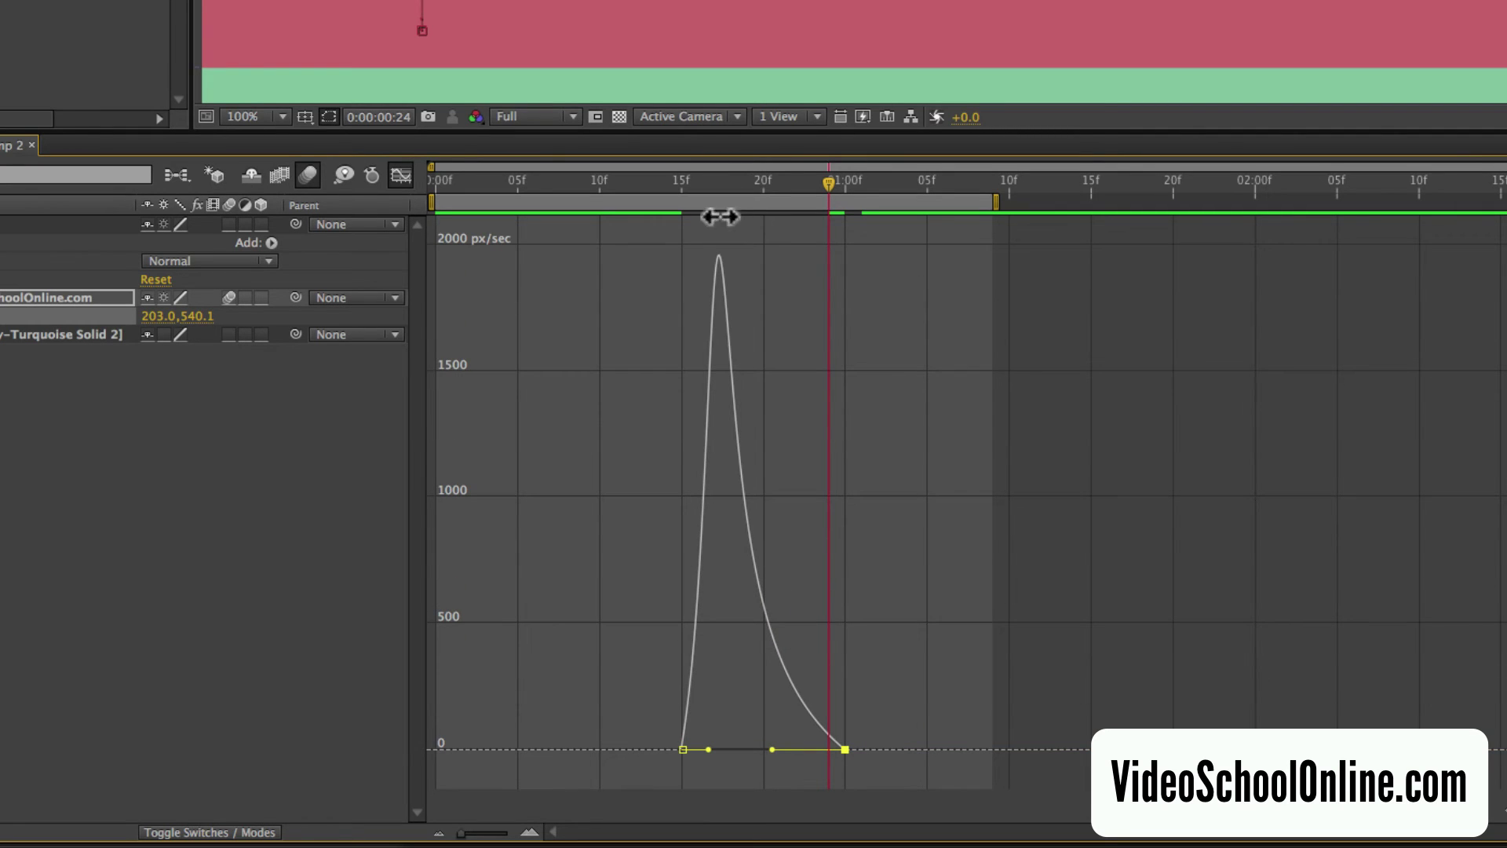
mouse_move(714, 318)
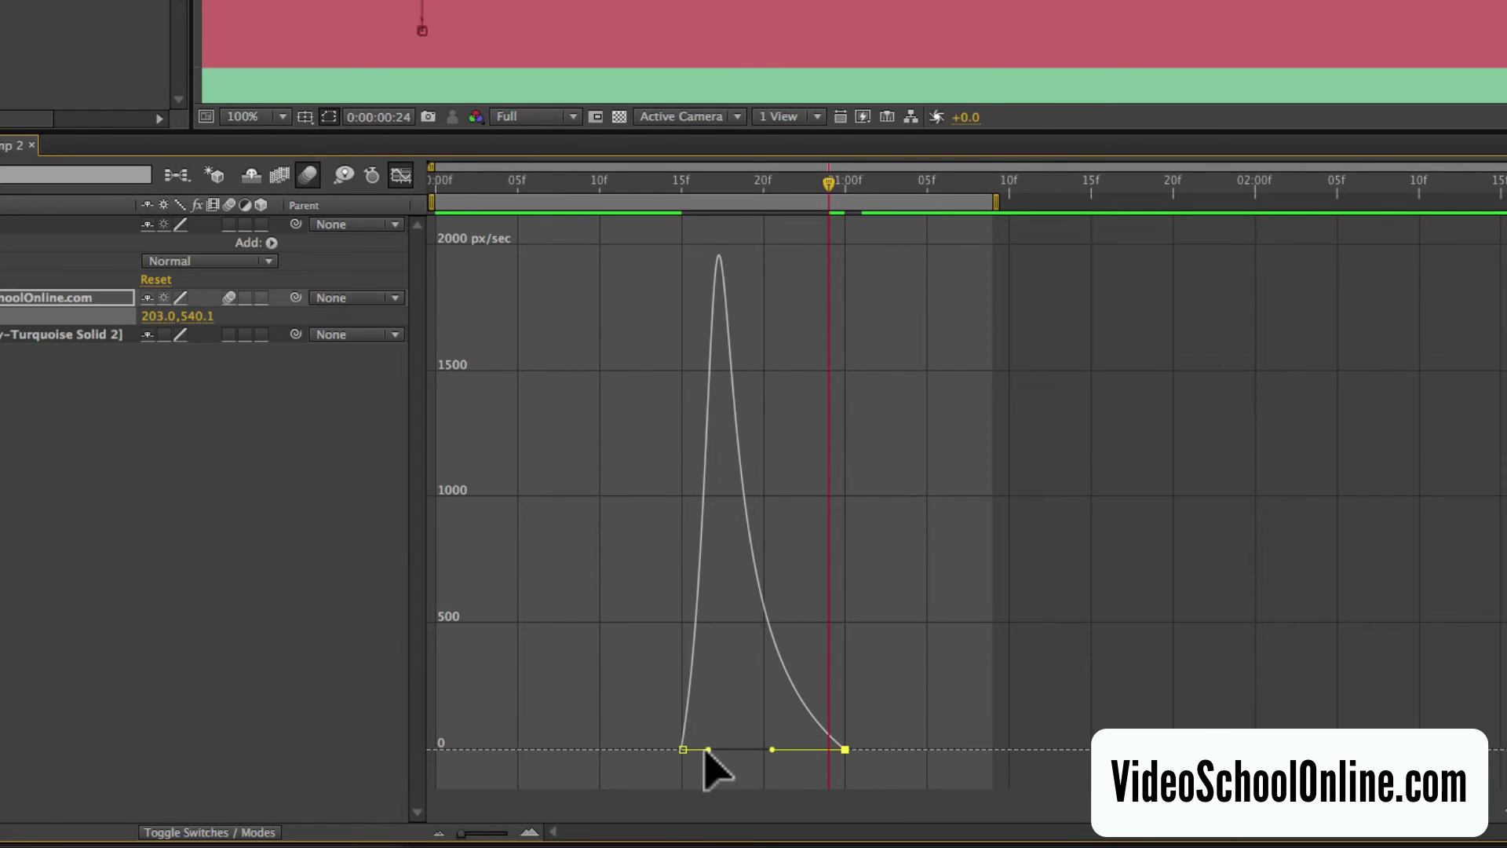
left_click_drag(707, 750, 696, 749)
- Step through frames 15 to 20 to check the text's fast burst and slow settle
left_click_drag(685, 178, 698, 179)
left_click(683, 178)
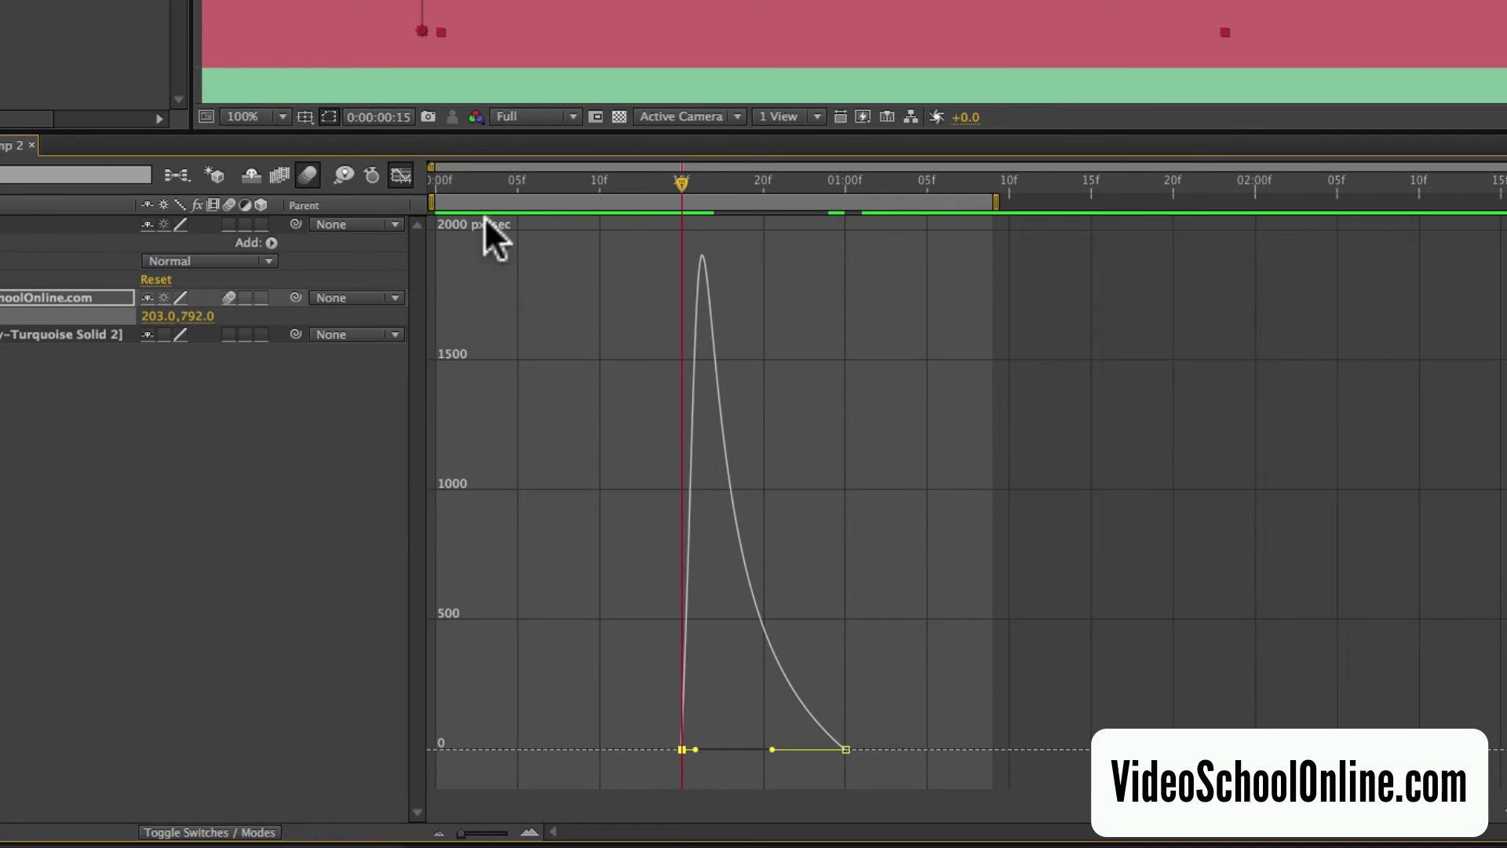
left_click_drag(687, 179, 701, 180)
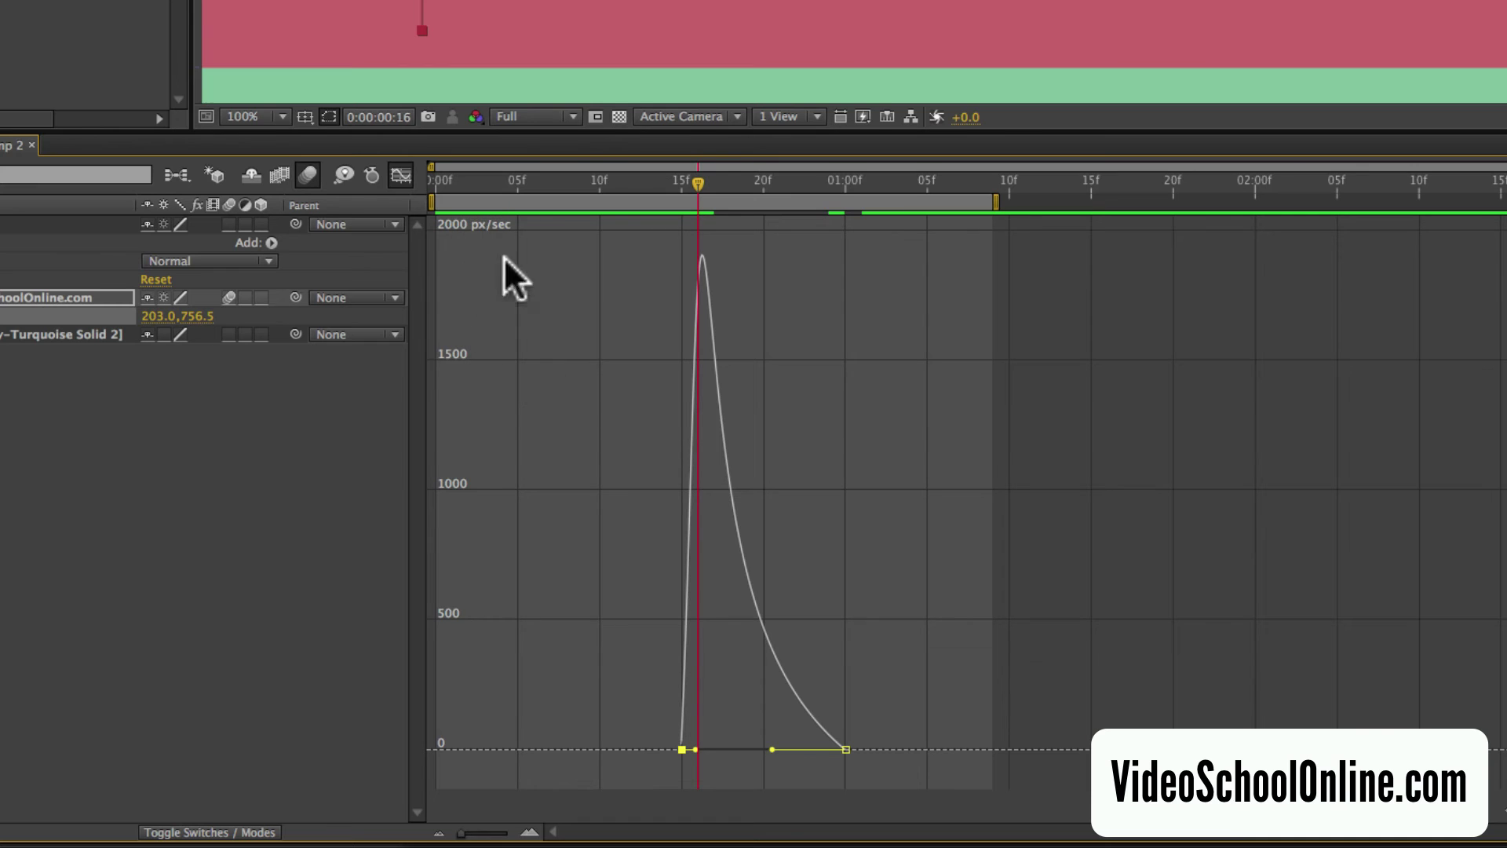
left_click_drag(700, 157, 765, 192)
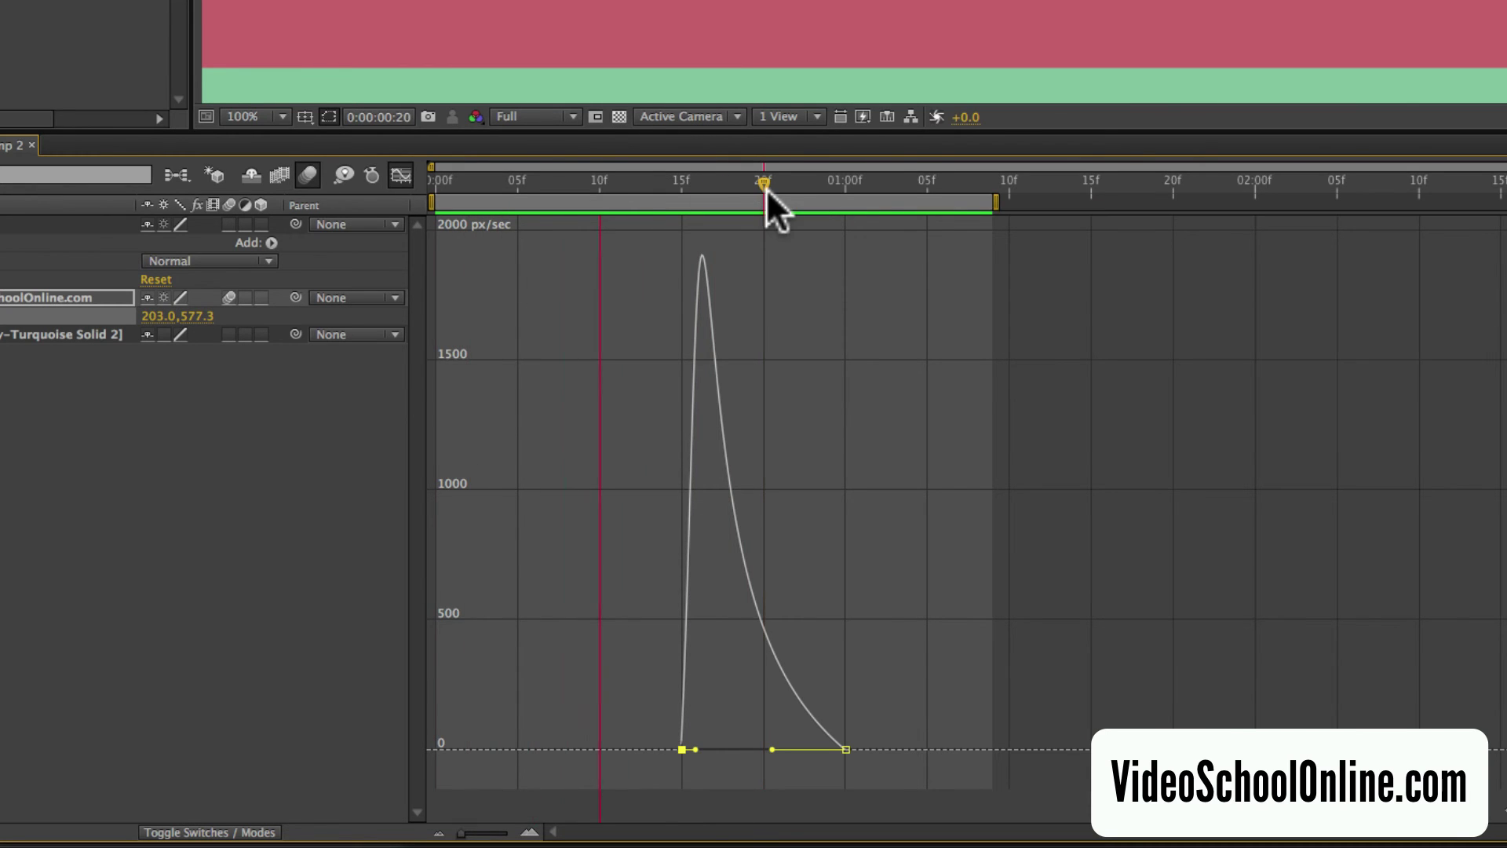